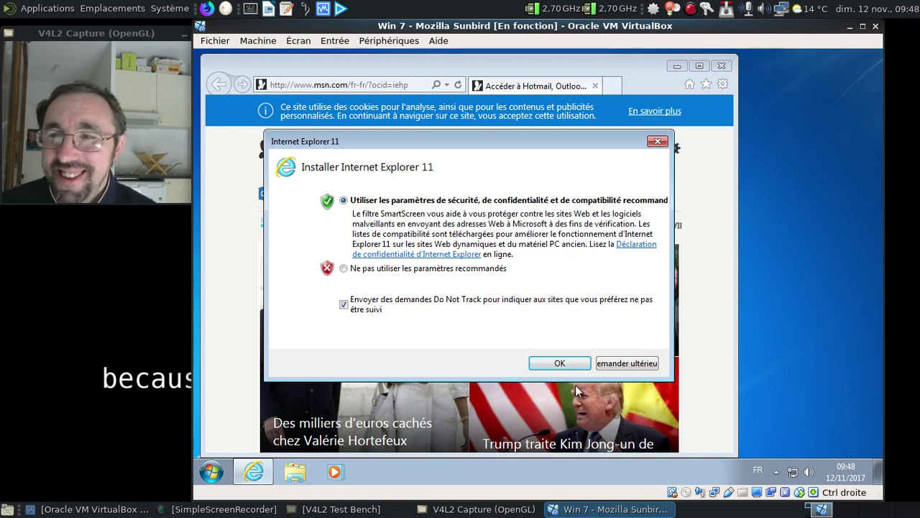
{"action": "left_click", "coordinate": [560, 364]}
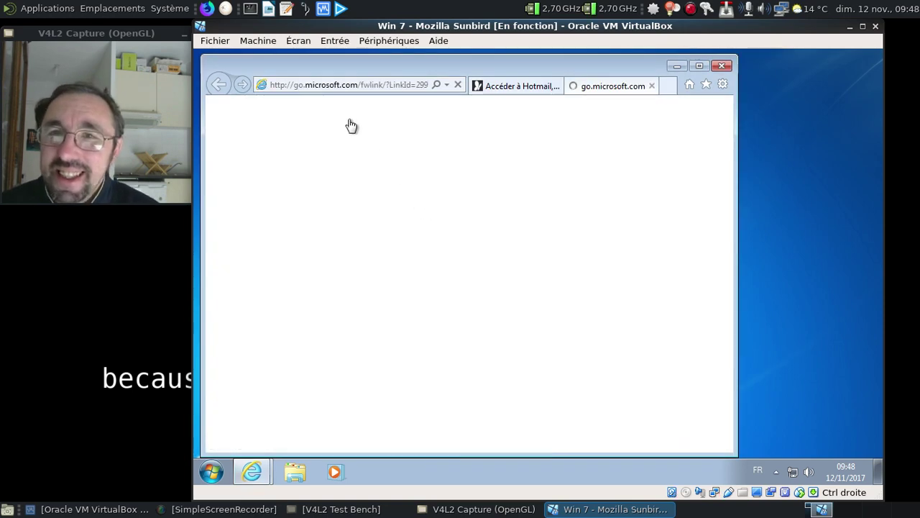
{"action": "left_click", "coordinate": [652, 85]}
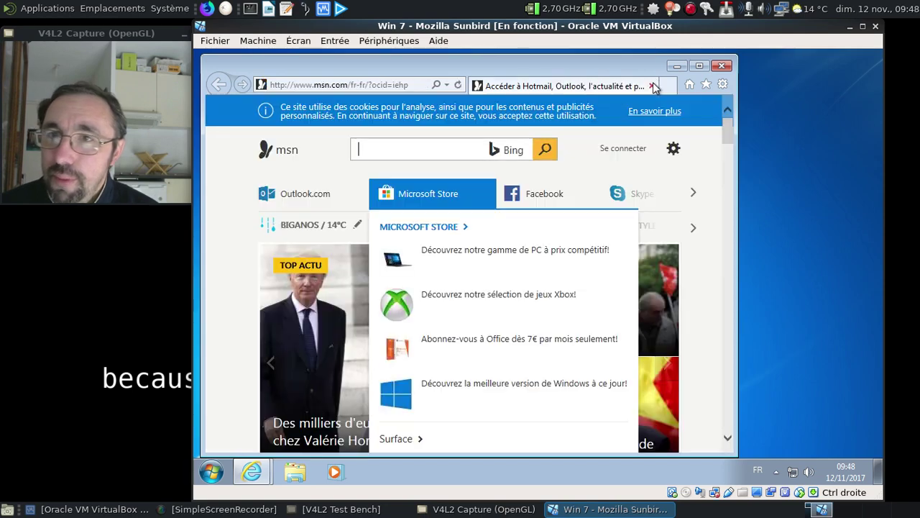
{"action": "left_click", "coordinate": [396, 85]}
{"action": "type", "text": "http://ftp.mozilla.org/"}
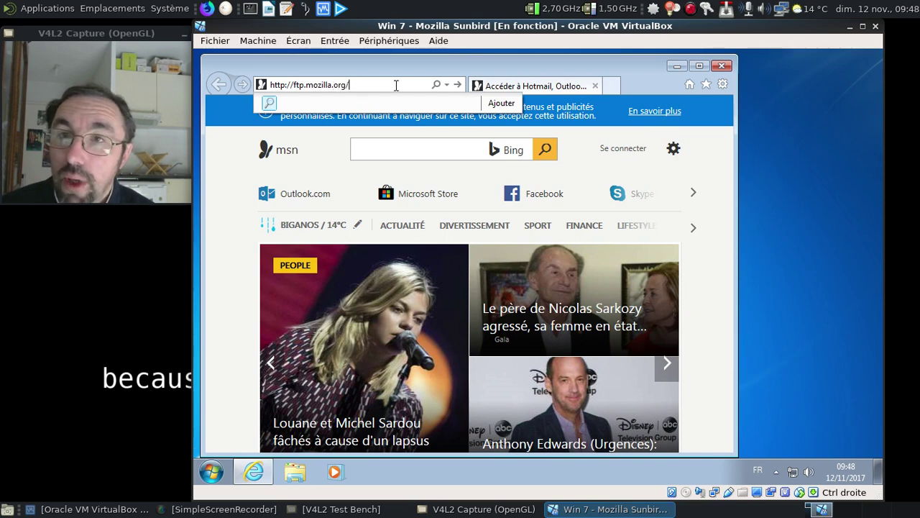
{"action": "key", "text": "Return"}
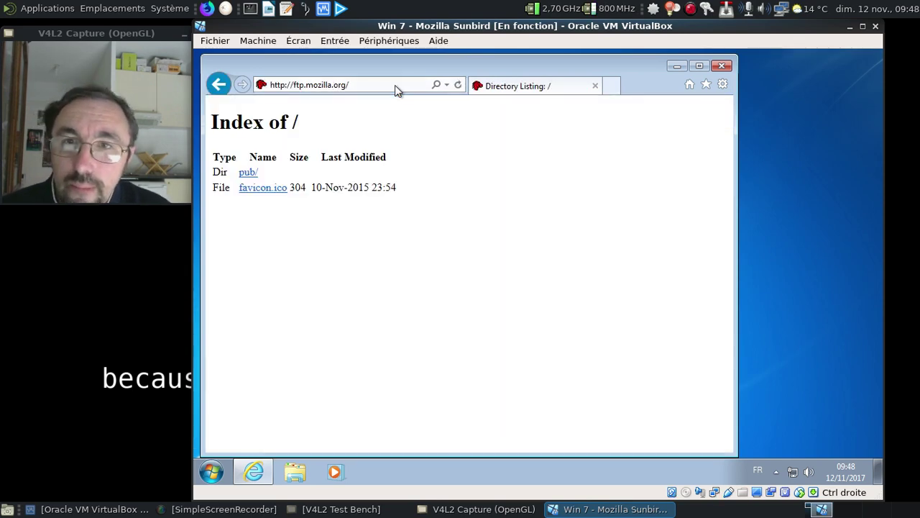
Browse the Mozilla directory listing to /pub/calendar/sunbird/releases/
{"action": "left_click", "coordinate": [254, 174]}
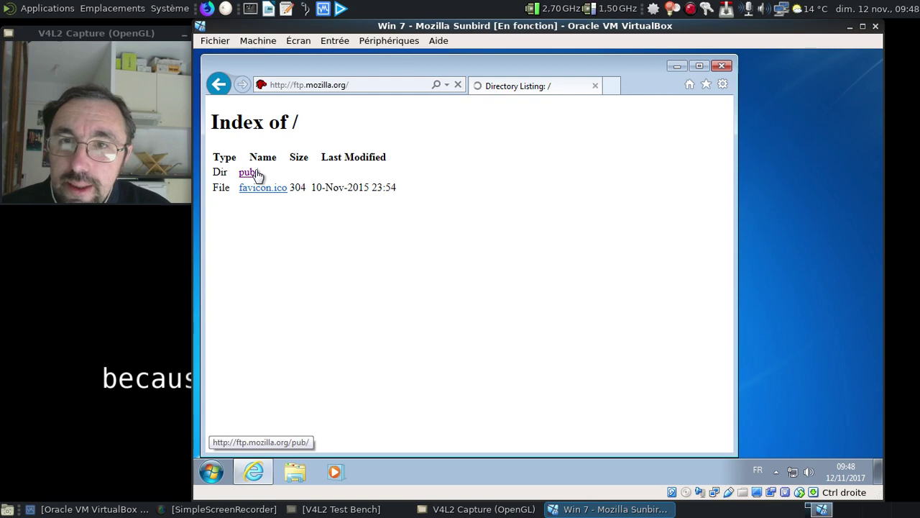
{"action": "scroll", "coordinate": [371, 364], "scroll_direction": "down", "scroll_amount": 6}
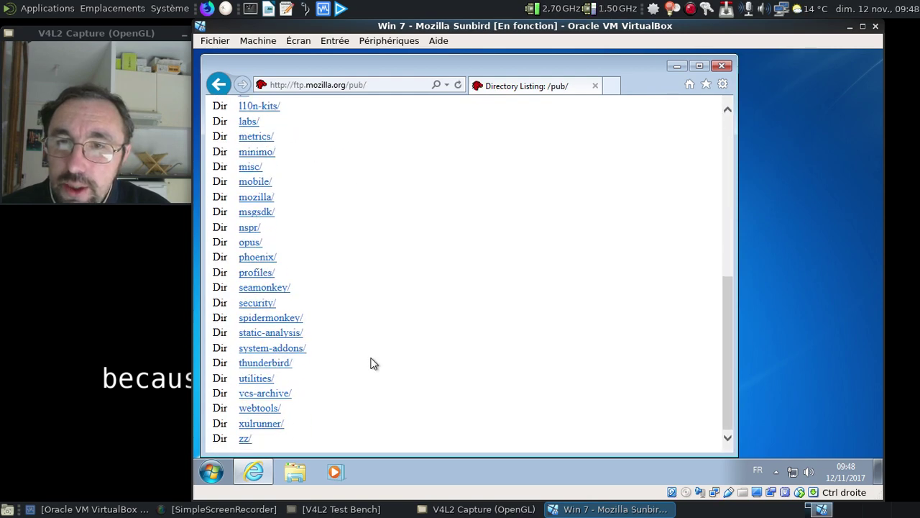
{"action": "left_click", "coordinate": [283, 364]}
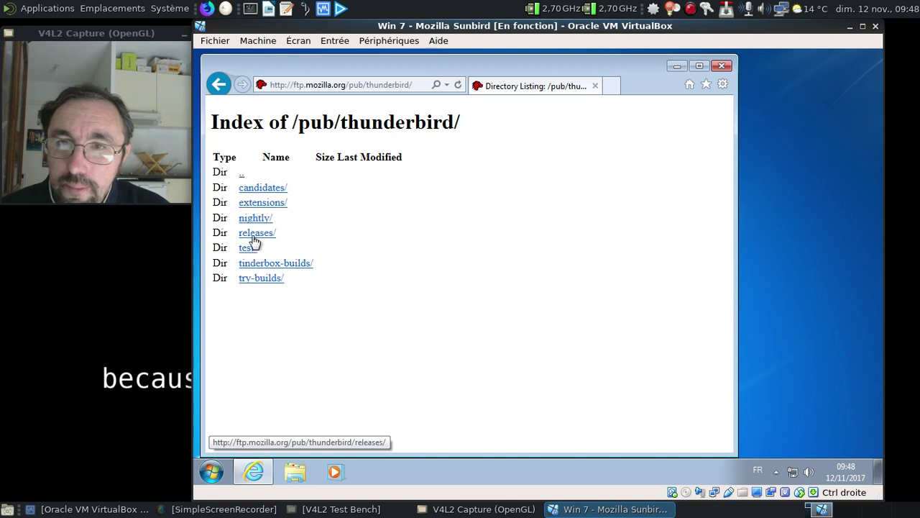
{"action": "left_click", "coordinate": [242, 174]}
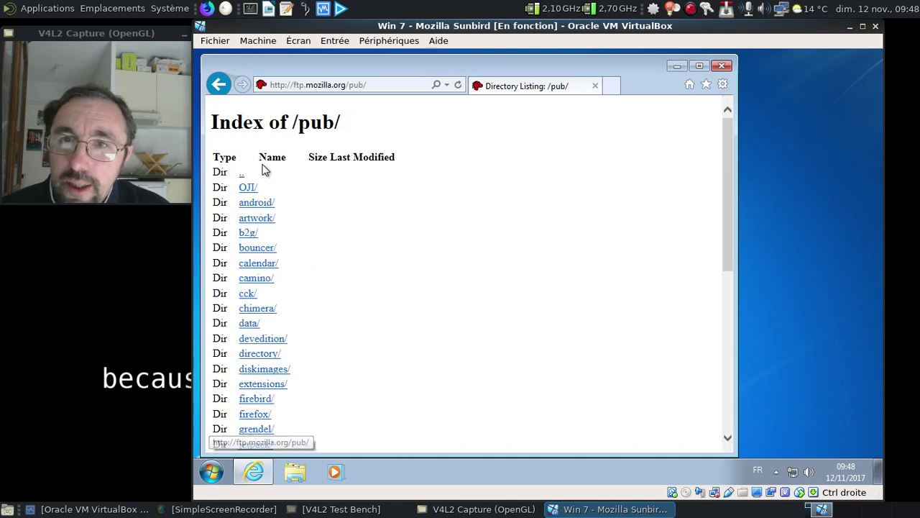
{"action": "left_click", "coordinate": [259, 265]}
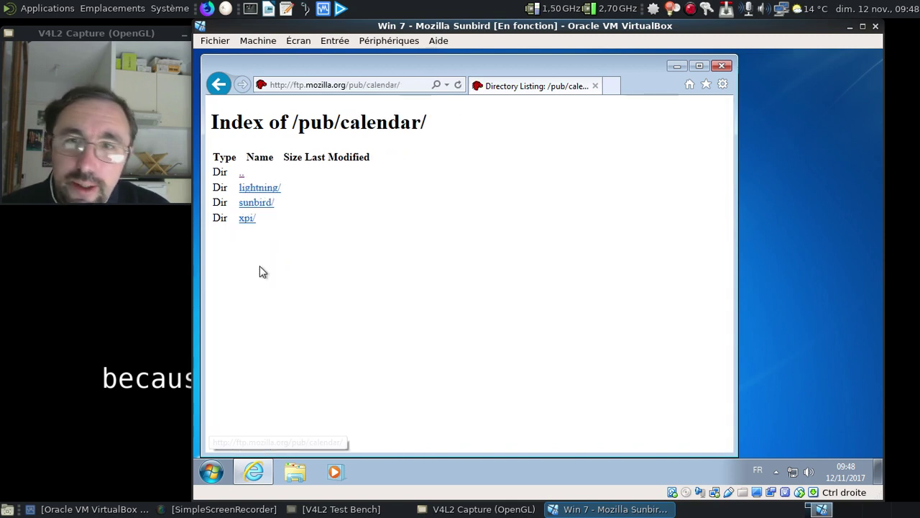
{"action": "left_click", "coordinate": [256, 205]}
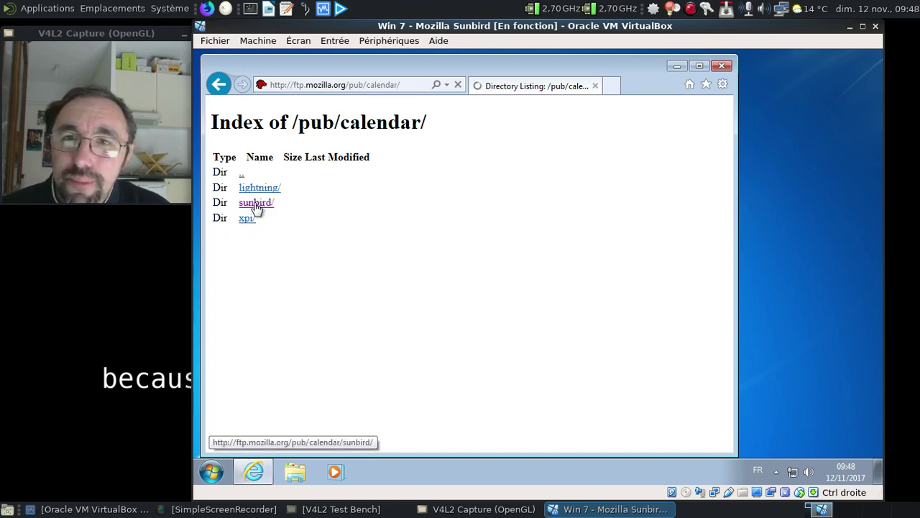
{"action": "left_click", "coordinate": [256, 205]}
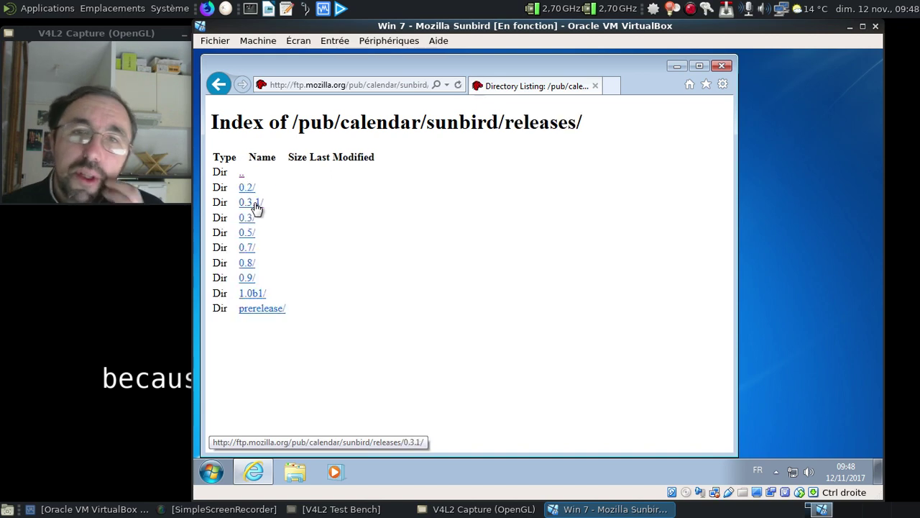
Open the French Windows folder of the Sunbird 1.0b1 release, under unsigned/win32/fr
{"action": "left_click", "coordinate": [262, 294]}
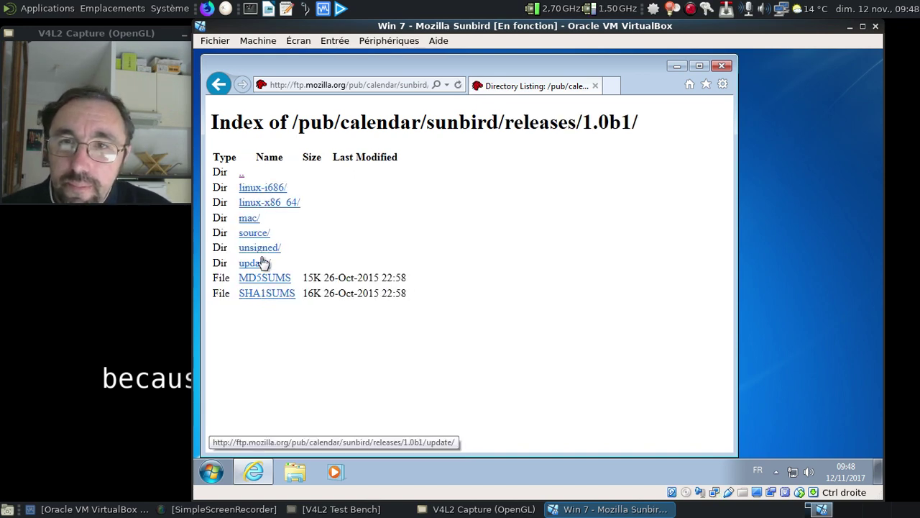
{"action": "left_click", "coordinate": [262, 252]}
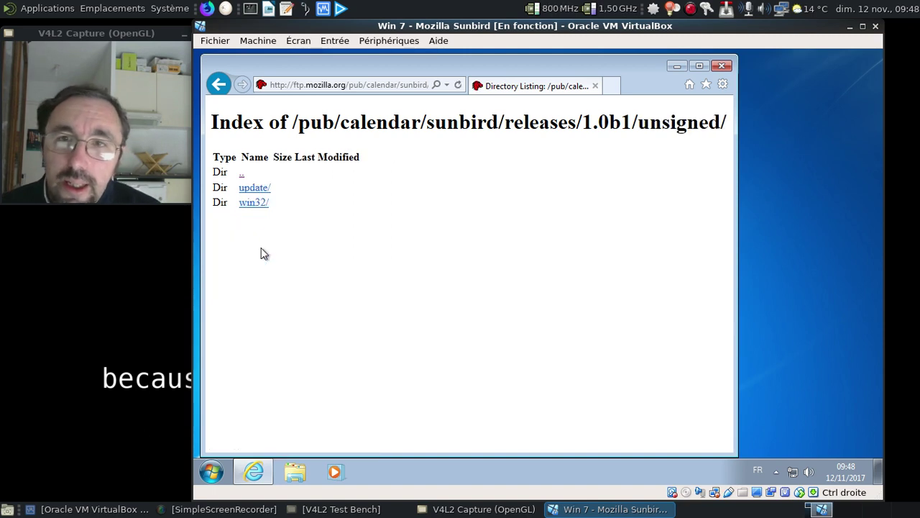
{"action": "left_click", "coordinate": [255, 205]}
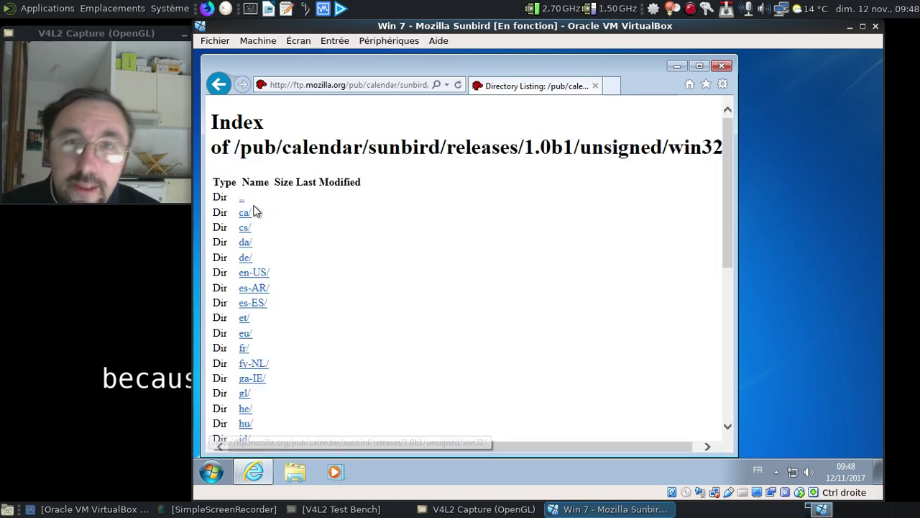
{"action": "scroll", "coordinate": [264, 246], "scroll_direction": "down", "scroll_amount": 5}
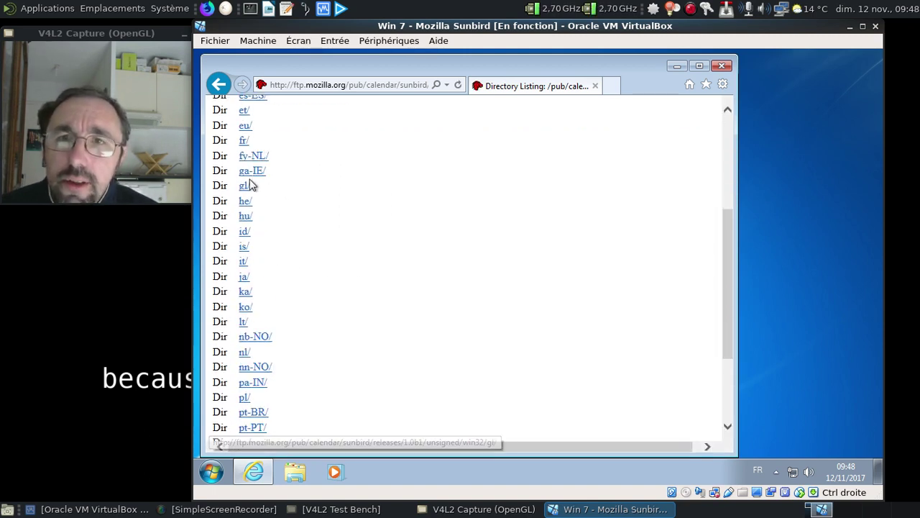
{"action": "left_click", "coordinate": [241, 141]}
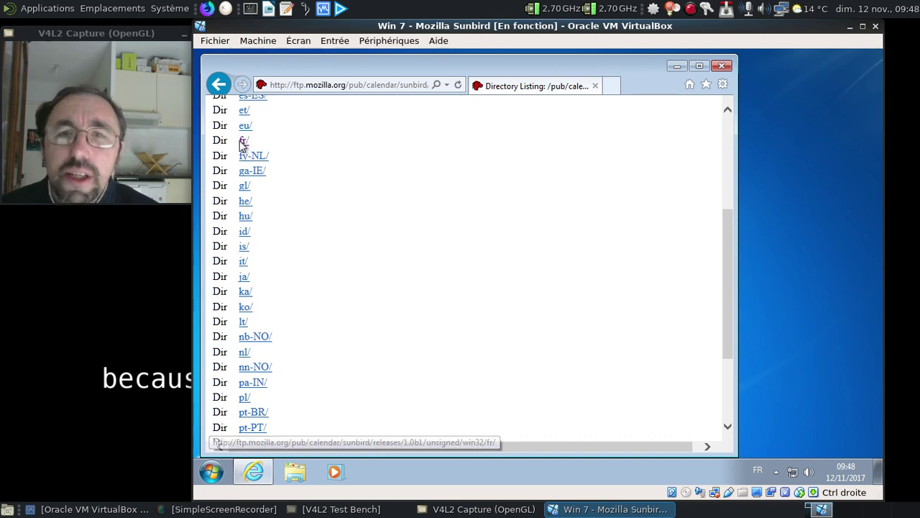
Download and run Sunbird Setup 1.0 Beta 1.exe, closing the browser and allowing setup.exe to make changes to the computer
{"action": "left_click", "coordinate": [305, 216]}
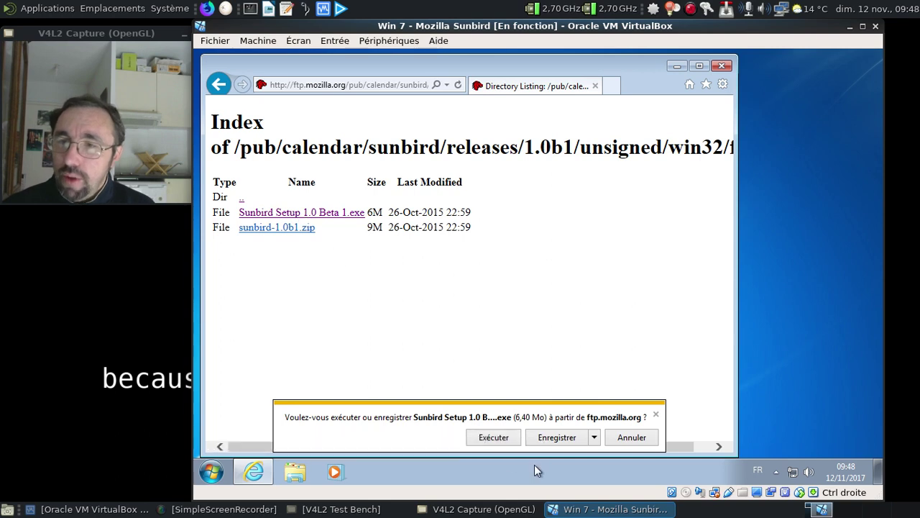
{"action": "left_click", "coordinate": [557, 439]}
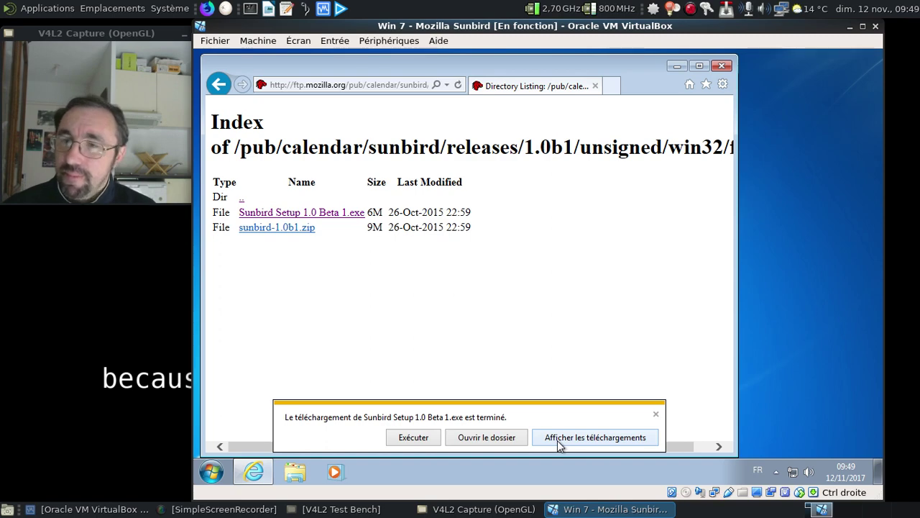
{"action": "left_click", "coordinate": [410, 442]}
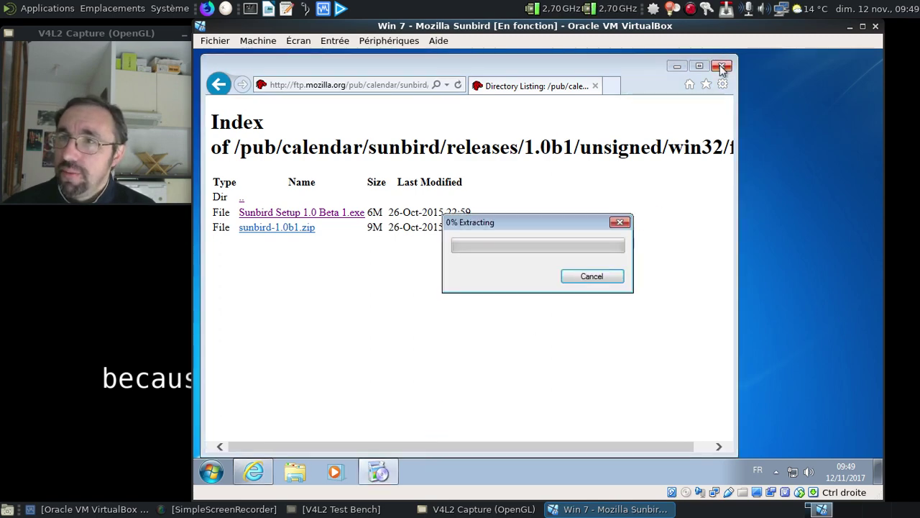
{"action": "left_click", "coordinate": [721, 66]}
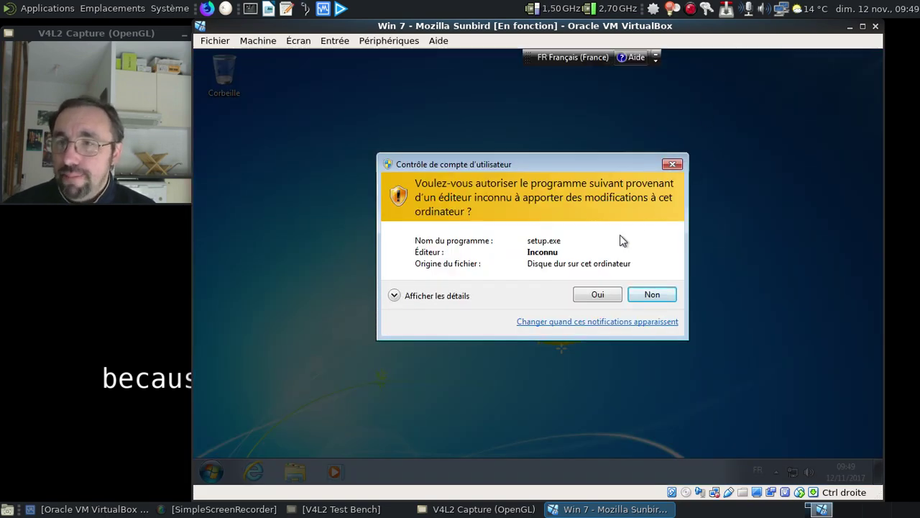
{"action": "left_click", "coordinate": [602, 295]}
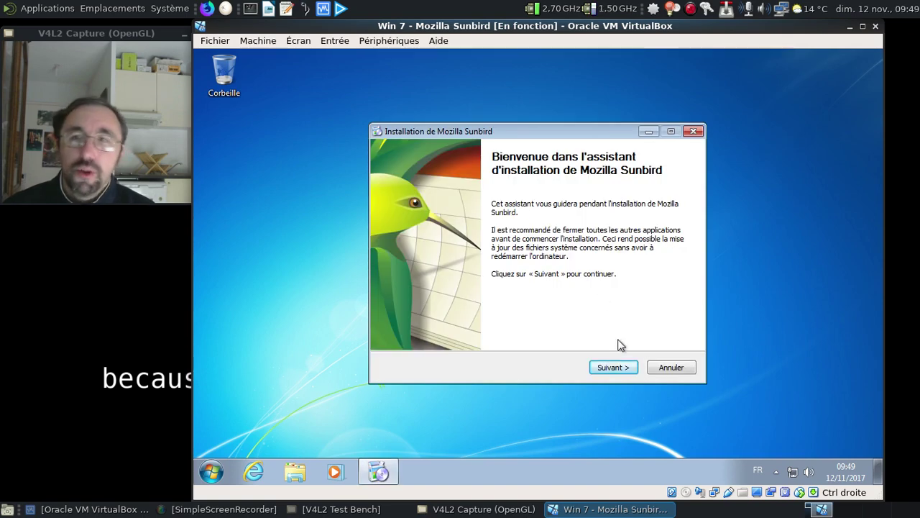
Proceed past the Mozilla Sunbird installer's welcome page, go through the licence agreement to its end and accept its terms
{"action": "left_click", "coordinate": [624, 366]}
{"action": "left_click", "coordinate": [503, 343]}
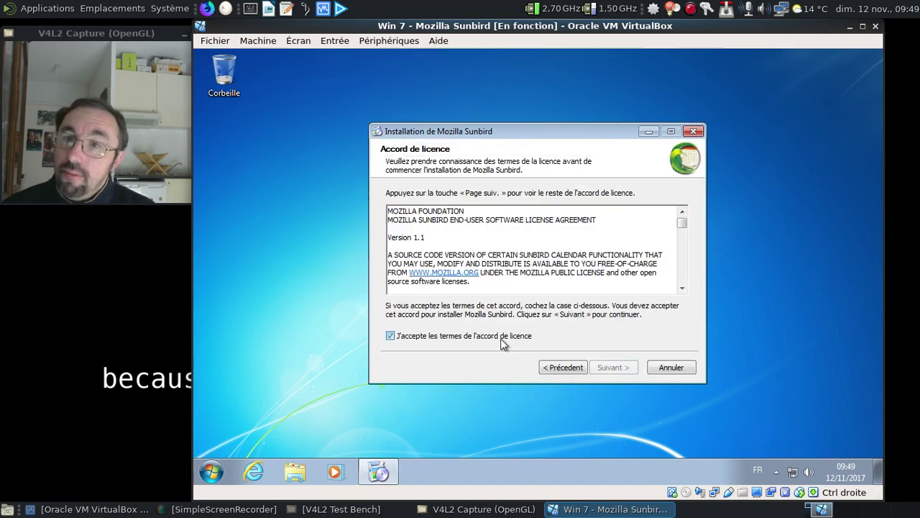
{"action": "left_click", "coordinate": [685, 240]}
{"action": "left_click_drag", "start_coordinate": [685, 239], "coordinate": [687, 305]}
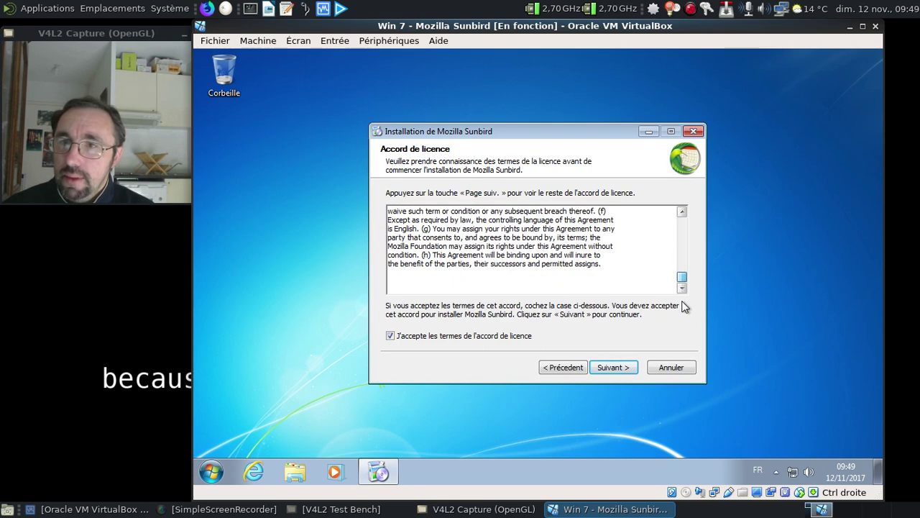
{"action": "left_click", "coordinate": [624, 367]}
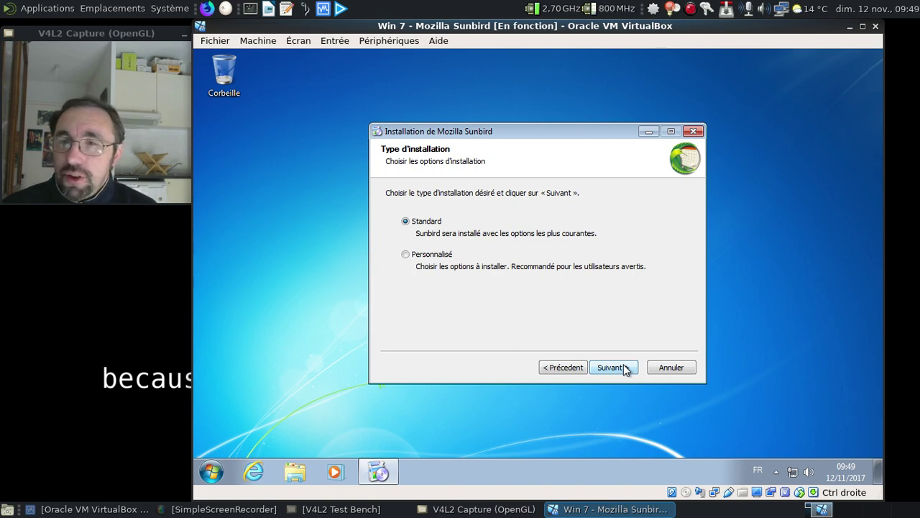
Install Sunbird with the Standard type in C:\Program Files\Mozilla Sunbird and finish the wizard with Lancer Sunbird enabled
{"action": "left_click", "coordinate": [624, 368]}
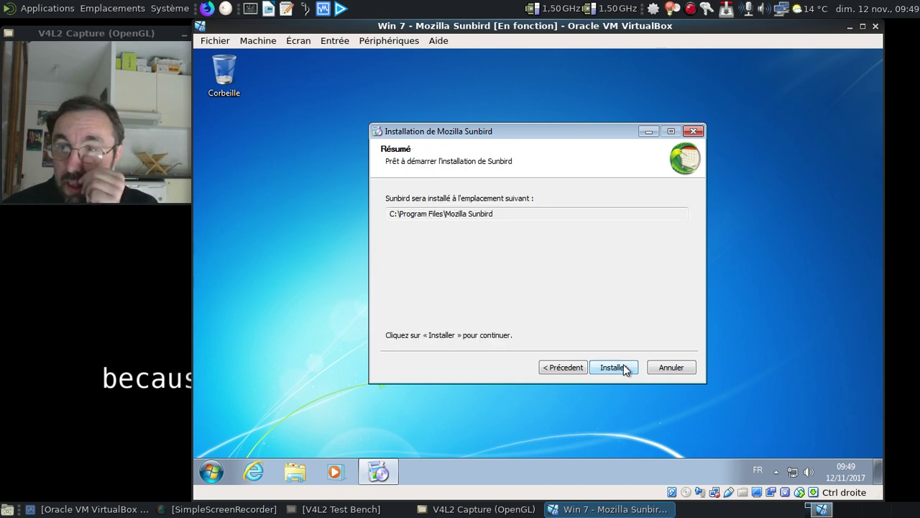
{"action": "left_click", "coordinate": [624, 367]}
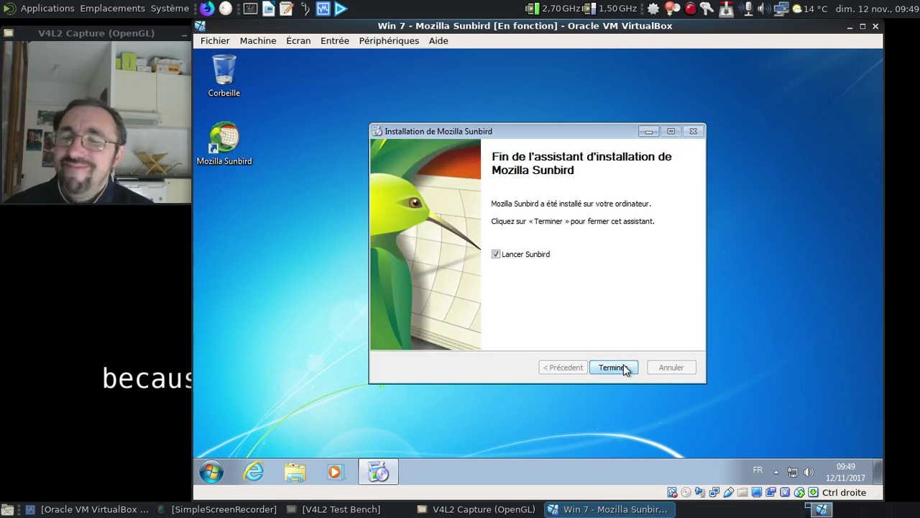
{"action": "left_click", "coordinate": [624, 366]}
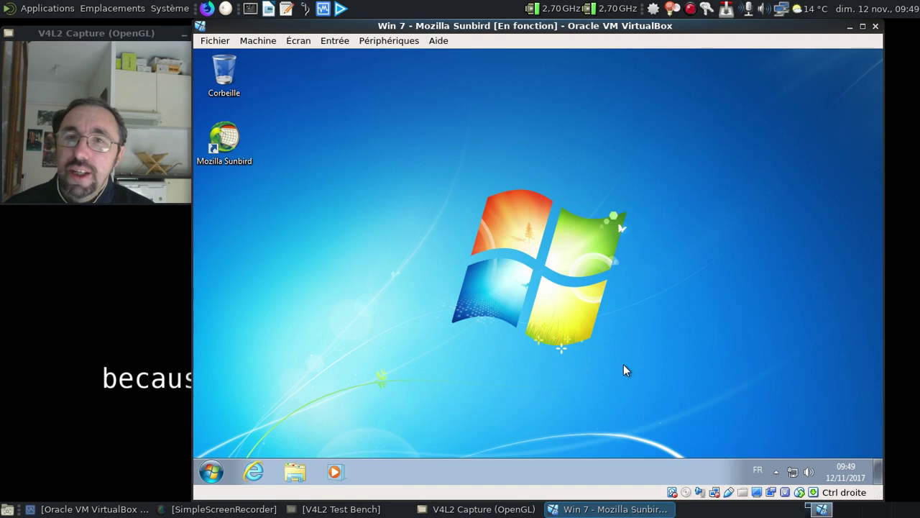
Launch Mozilla Sunbird from its desktop shortcut, dismiss the extra startup window and maximize the calendar window
{"action": "double_click", "coordinate": [239, 144]}
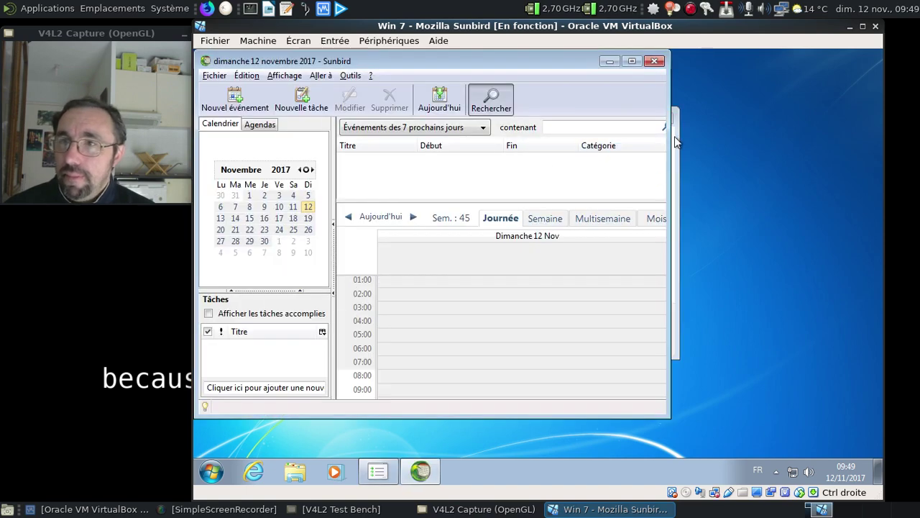
{"action": "left_click", "coordinate": [582, 285]}
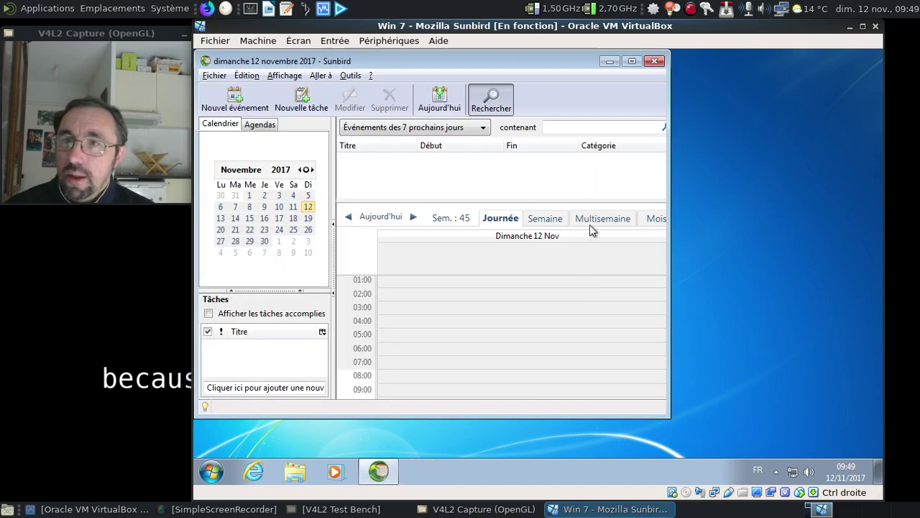
{"action": "double_click", "coordinate": [633, 61]}
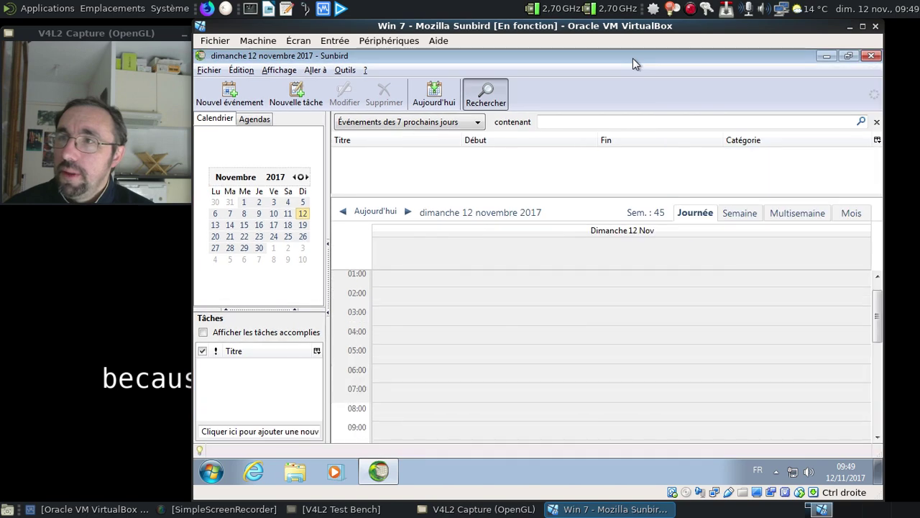
Check the version information in the À propos de Mozilla Sunbird dialog, and close it
{"action": "left_click", "coordinate": [365, 70]}
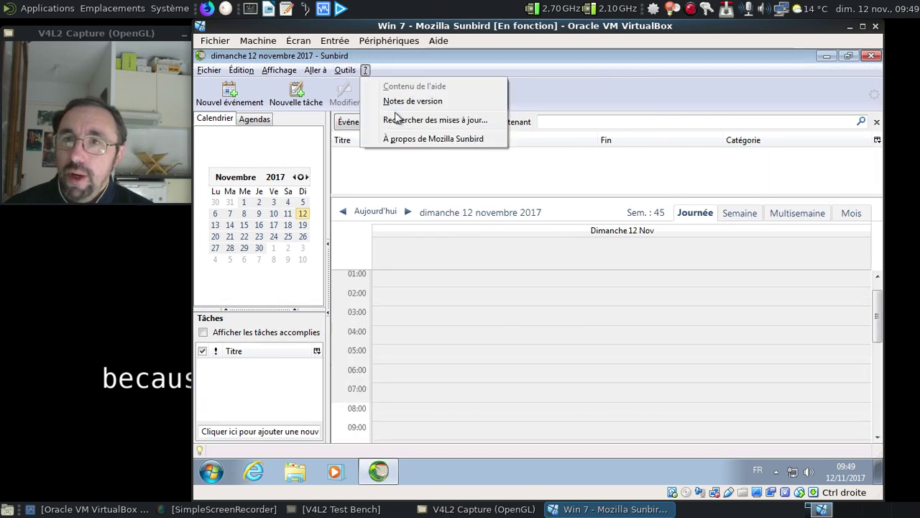
{"action": "left_click", "coordinate": [402, 138]}
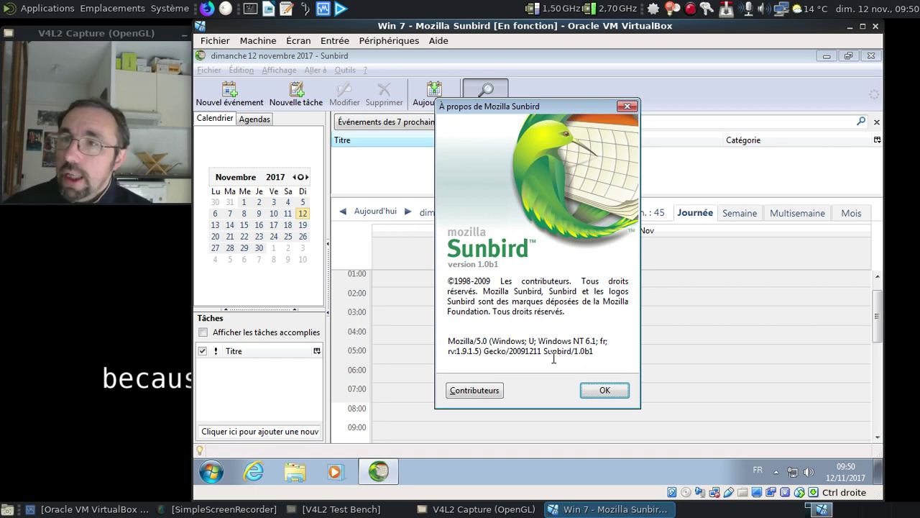
{"action": "left_click", "coordinate": [627, 108]}
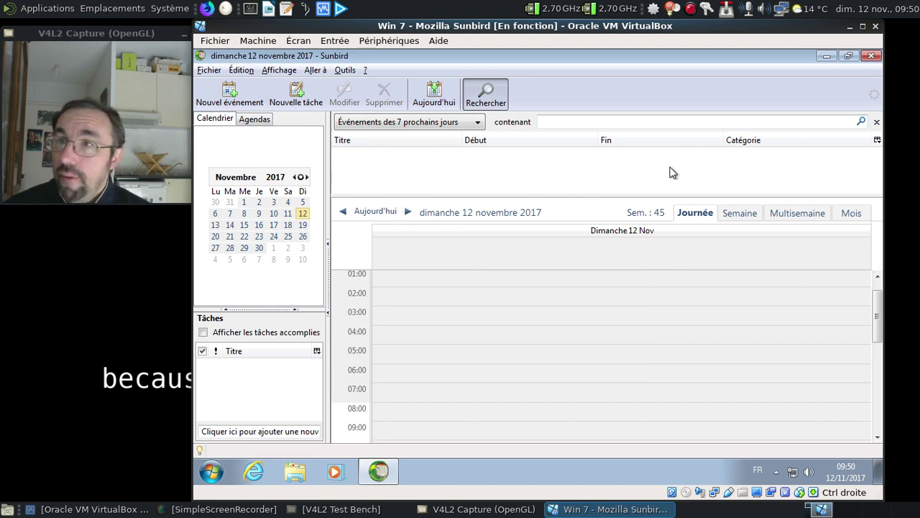
View the calendar in the Semaine, Multisemaine and Mois layouts in turn
{"action": "left_click", "coordinate": [729, 216]}
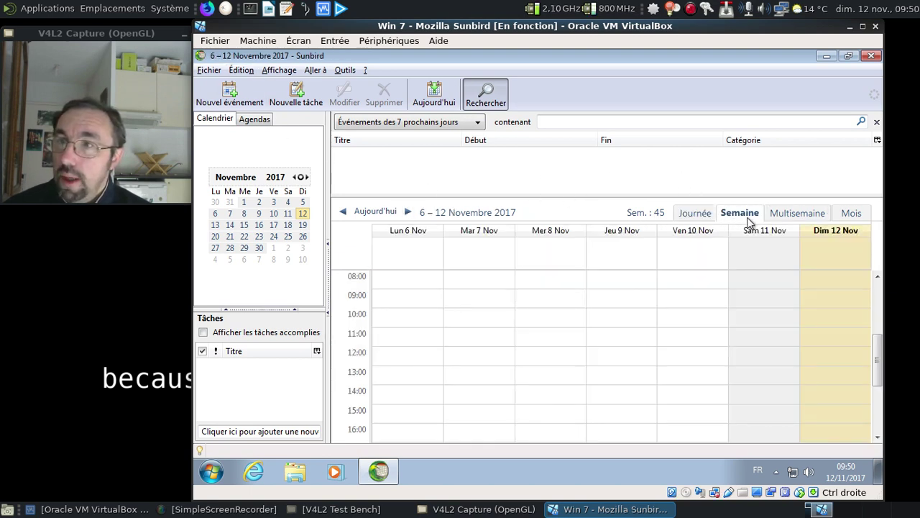
{"action": "left_click", "coordinate": [784, 214]}
{"action": "left_click", "coordinate": [848, 214]}
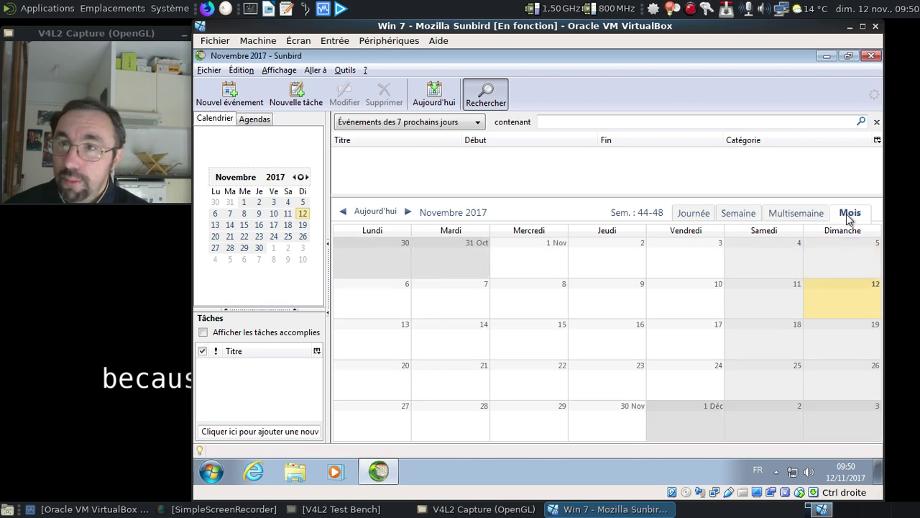
View the calendar in the Multisemaine, Semaine and Journée layouts, and return to the Semaine layout
{"action": "left_click", "coordinate": [787, 214]}
{"action": "left_click", "coordinate": [748, 214]}
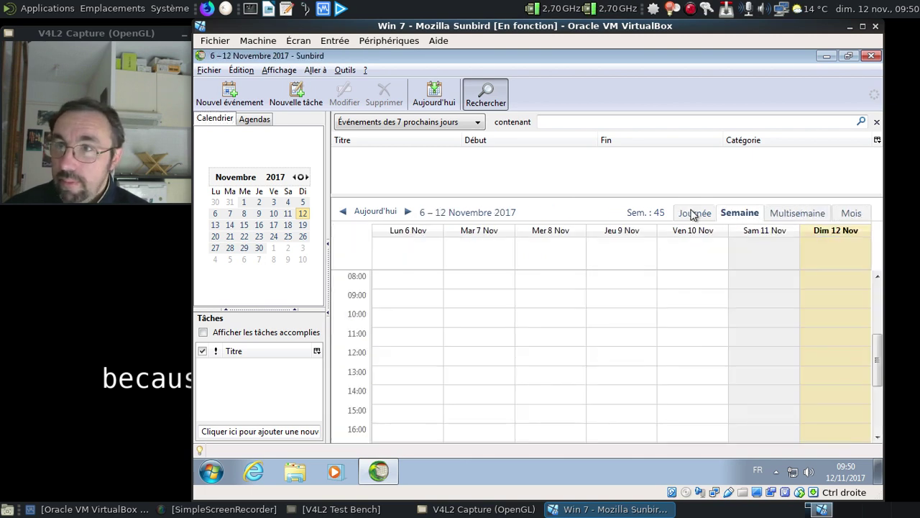
{"action": "left_click", "coordinate": [694, 214]}
{"action": "left_click", "coordinate": [748, 213]}
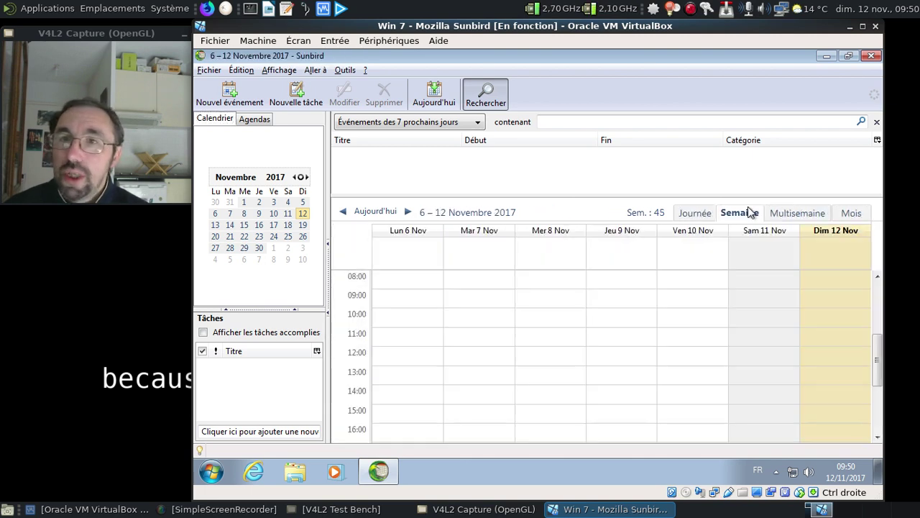
Open Sunbird's Options, apply the default alarm sound in the Alarmes settings, and preview it
{"action": "left_click", "coordinate": [345, 70]}
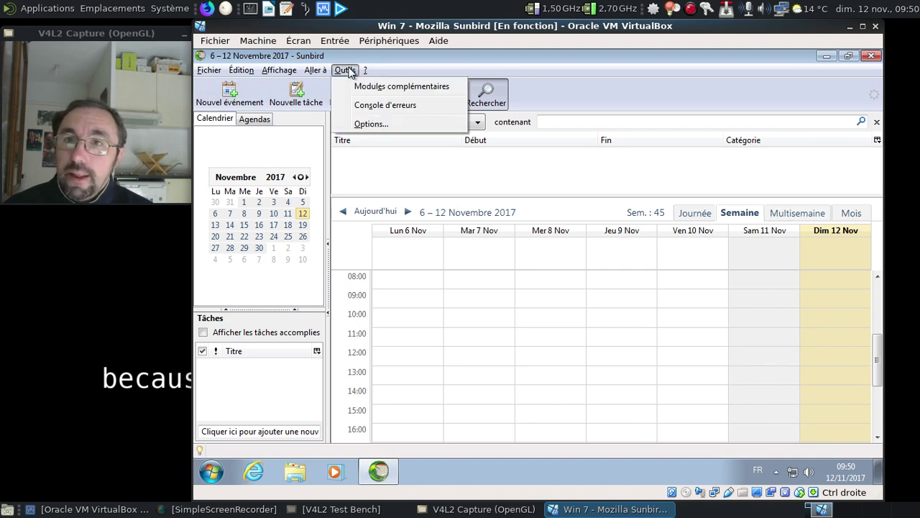
{"action": "left_click", "coordinate": [371, 125]}
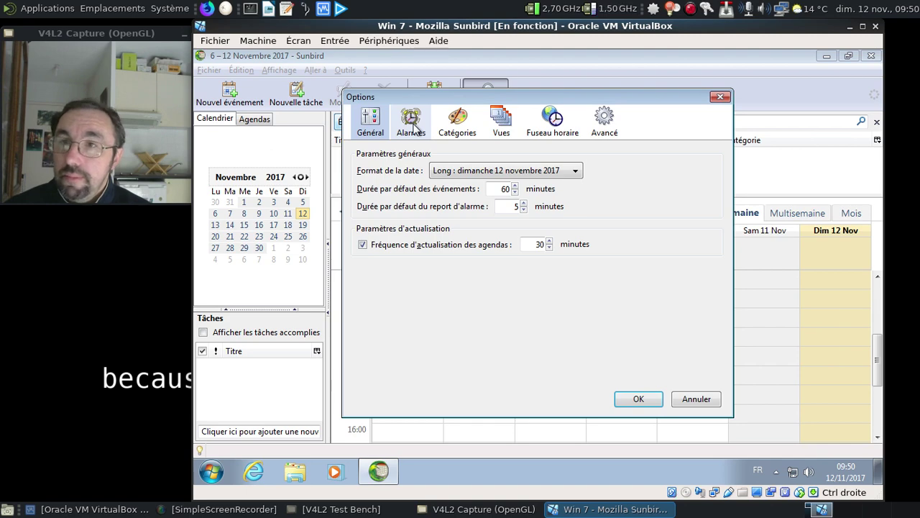
{"action": "left_click", "coordinate": [412, 124]}
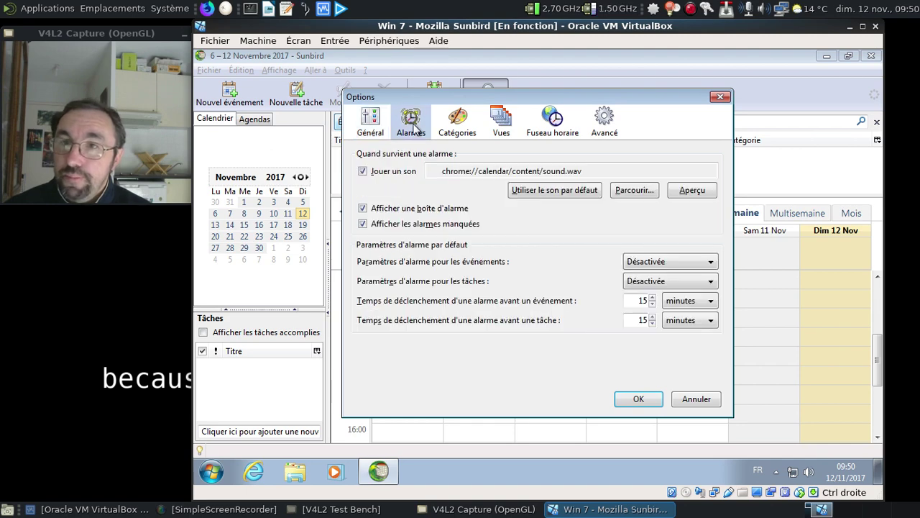
{"action": "left_click", "coordinate": [585, 191]}
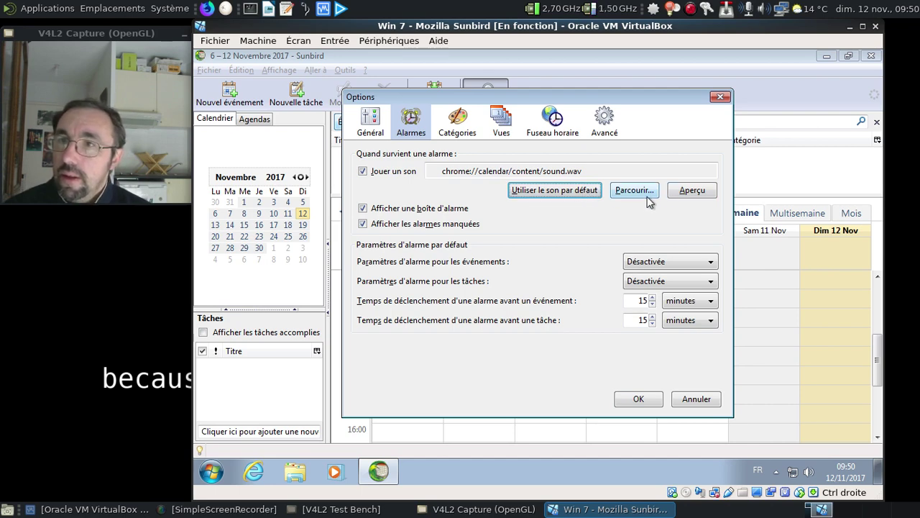
{"action": "left_click", "coordinate": [683, 195]}
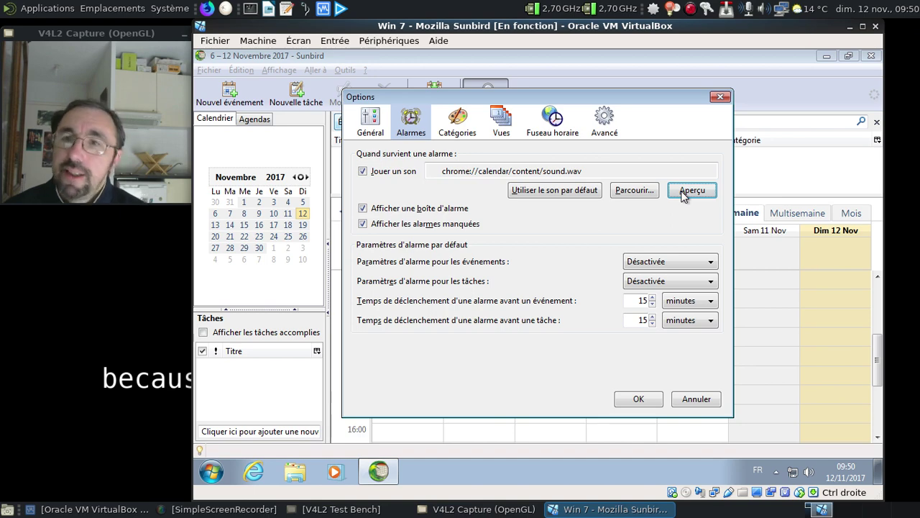
Review the Catégories list and the Vues settings, including the choices for the first day of the week
{"action": "left_click", "coordinate": [462, 126]}
{"action": "scroll", "coordinate": [530, 187], "scroll_direction": "down", "scroll_amount": 4}
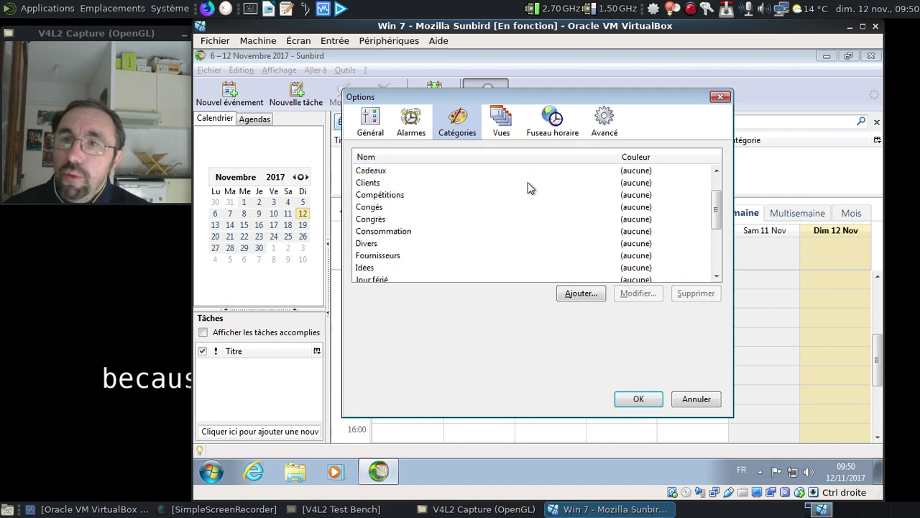
{"action": "scroll", "coordinate": [529, 189], "scroll_direction": "up", "scroll_amount": 4}
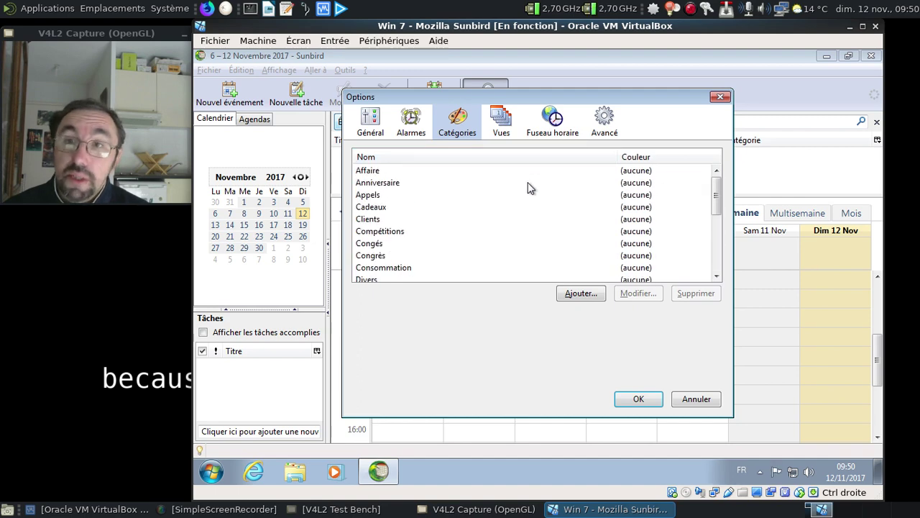
{"action": "left_click", "coordinate": [510, 133]}
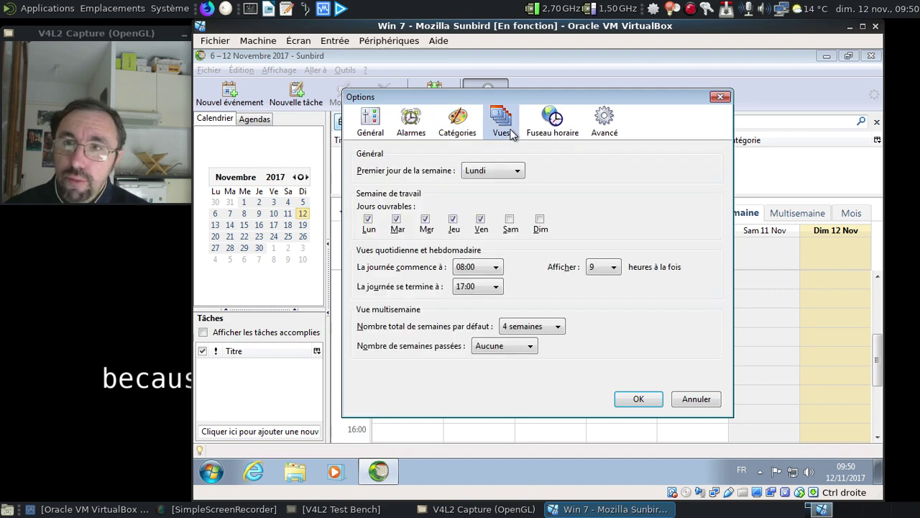
{"action": "left_click", "coordinate": [516, 172]}
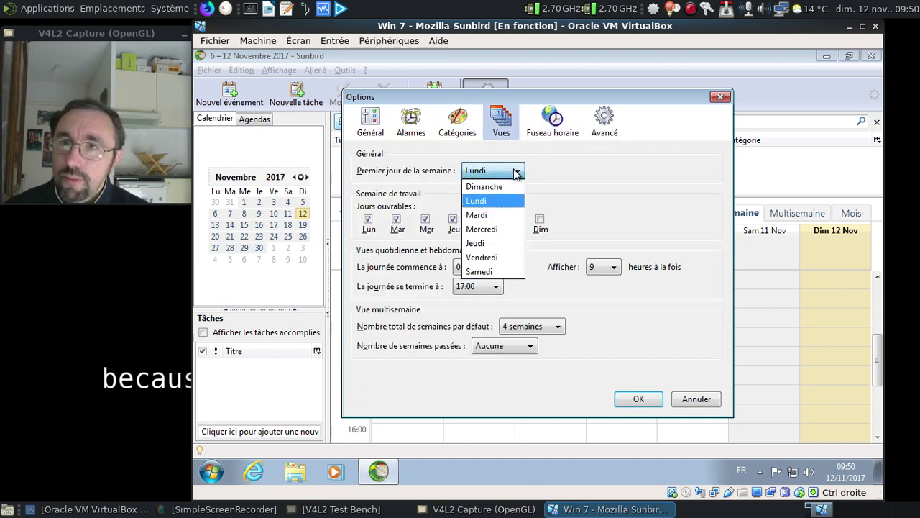
{"action": "left_click", "coordinate": [616, 164]}
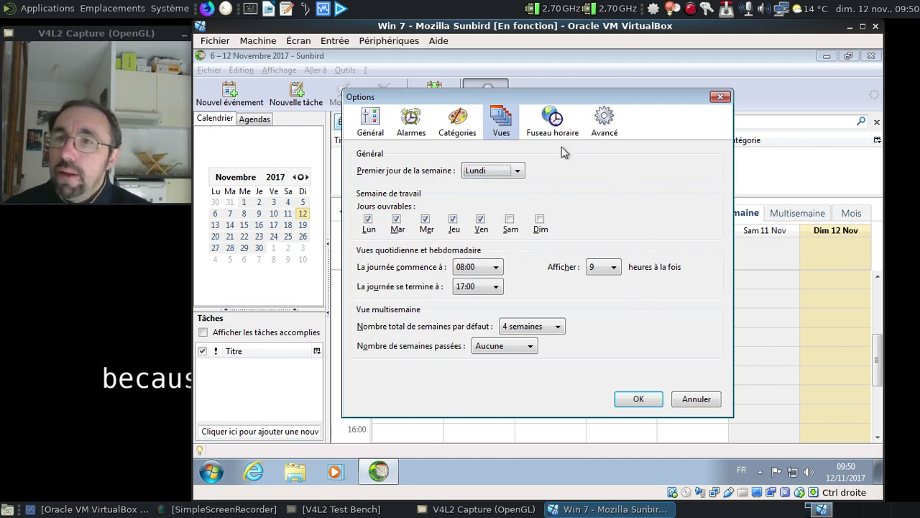
Review the Fuseau horaire and Avancé options, including Mots de passe, Mise à jour and Chiffrement, and close the Options dialog with OK
{"action": "left_click", "coordinate": [552, 121]}
{"action": "left_click", "coordinate": [602, 123]}
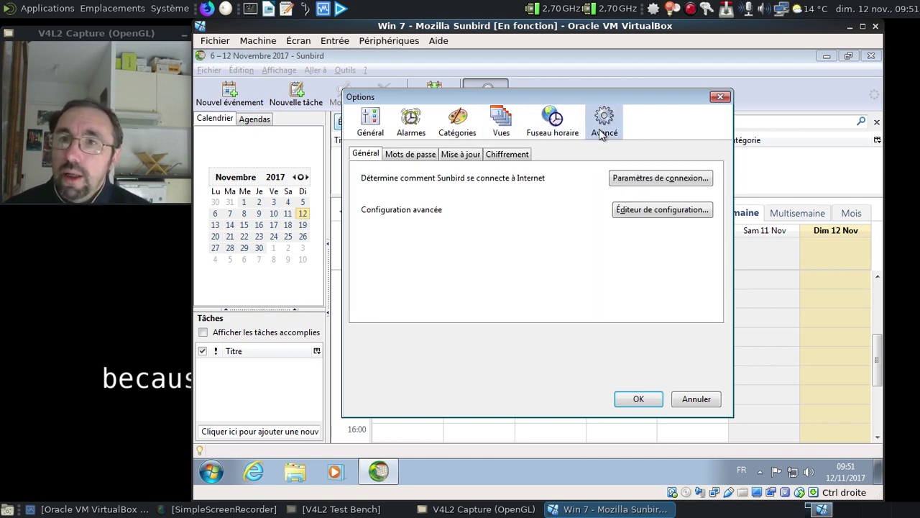
{"action": "left_click", "coordinate": [407, 158]}
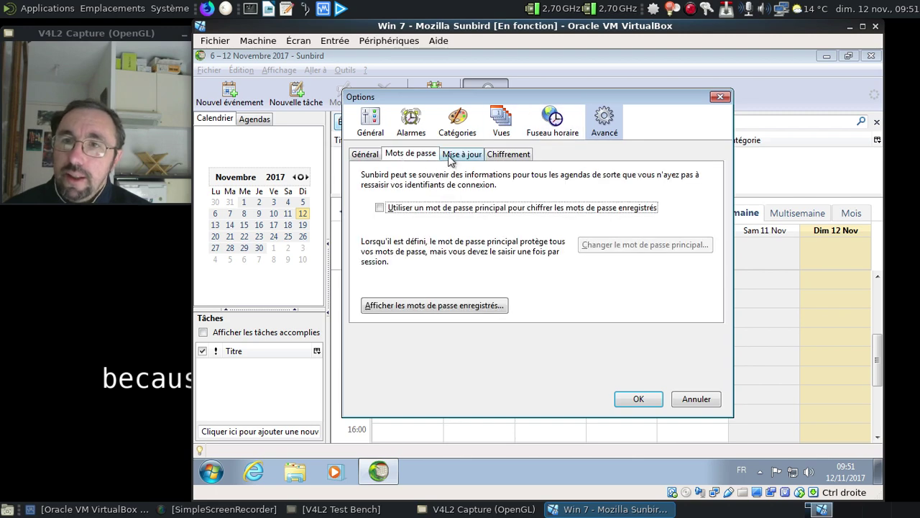
{"action": "left_click", "coordinate": [457, 155]}
{"action": "left_click", "coordinate": [503, 156]}
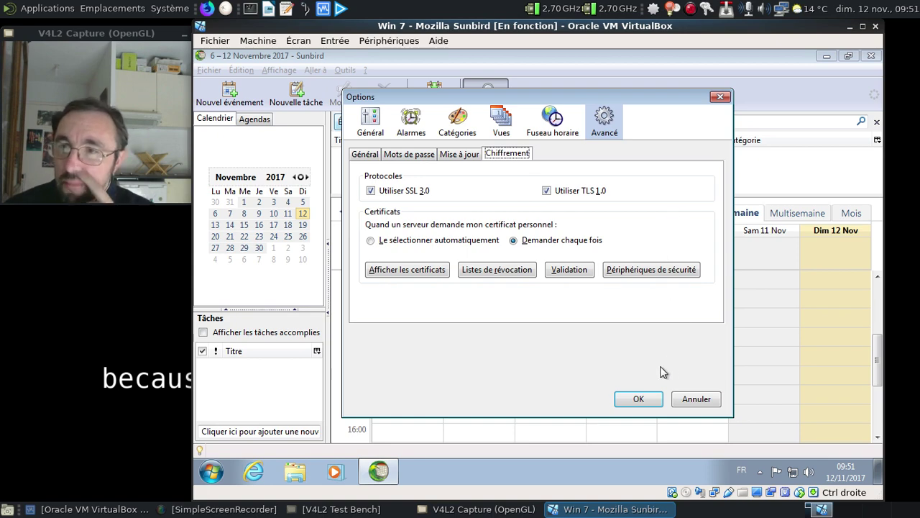
{"action": "left_click", "coordinate": [644, 398]}
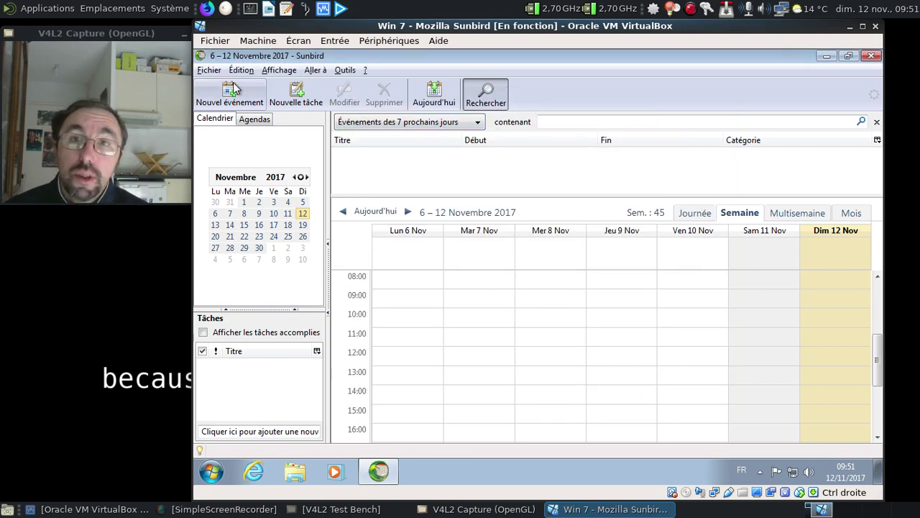
Examine the formats offered for subscribing to a remote agenda stored Sur le réseau, and cancel the wizard
{"action": "left_click", "coordinate": [210, 70]}
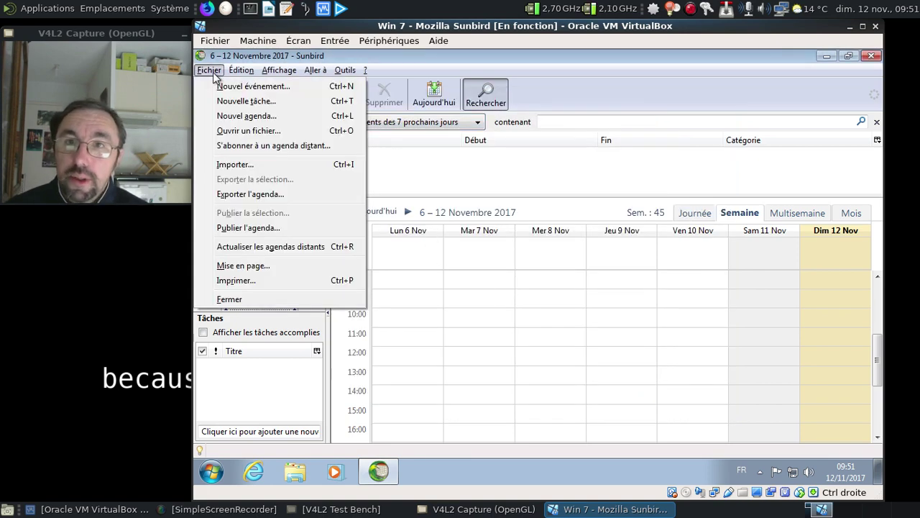
{"action": "left_click", "coordinate": [266, 146]}
{"action": "left_click", "coordinate": [284, 168]}
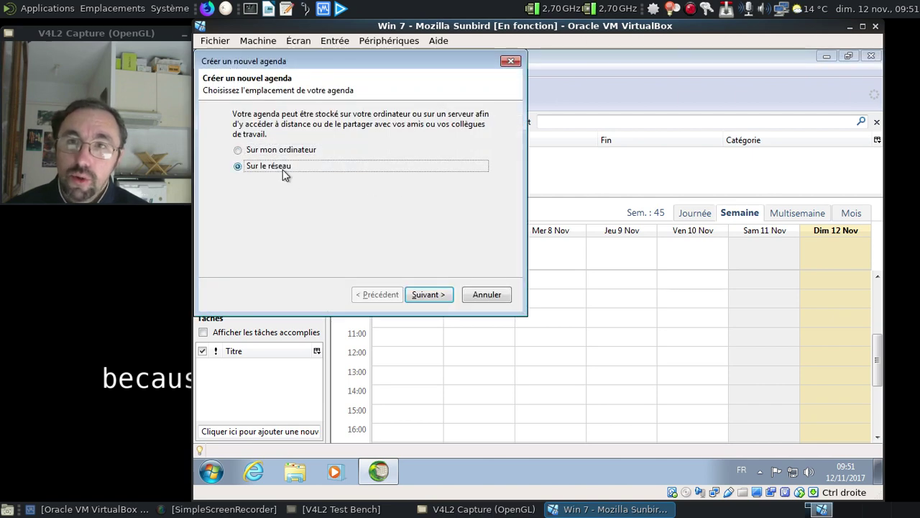
{"action": "left_click", "coordinate": [429, 295]}
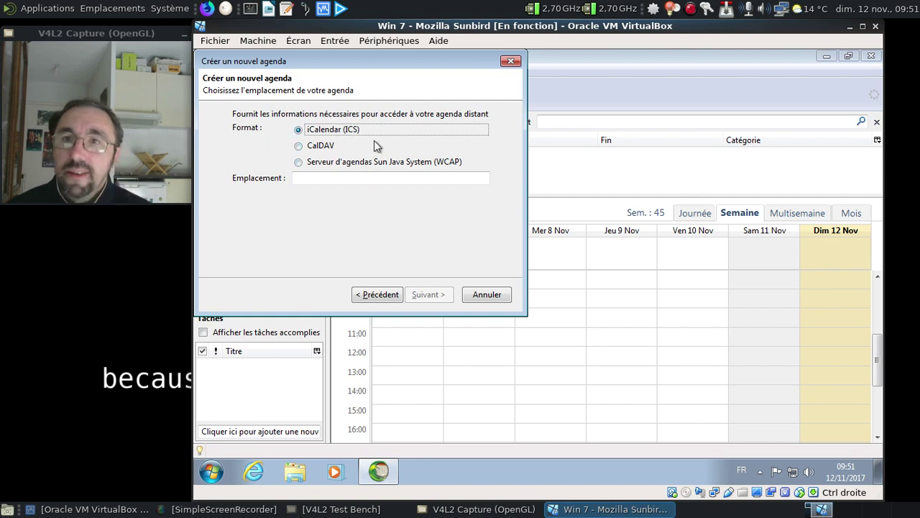
{"action": "left_click", "coordinate": [487, 295]}
Check the file types accepted by the Importer dialog, and close it without importing anything
{"action": "left_click", "coordinate": [209, 71]}
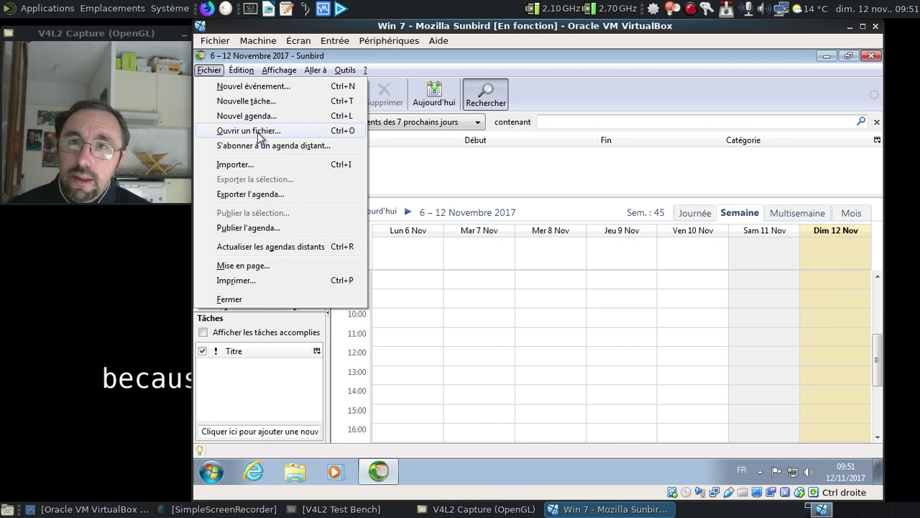
{"action": "key", "text": "Escape"}
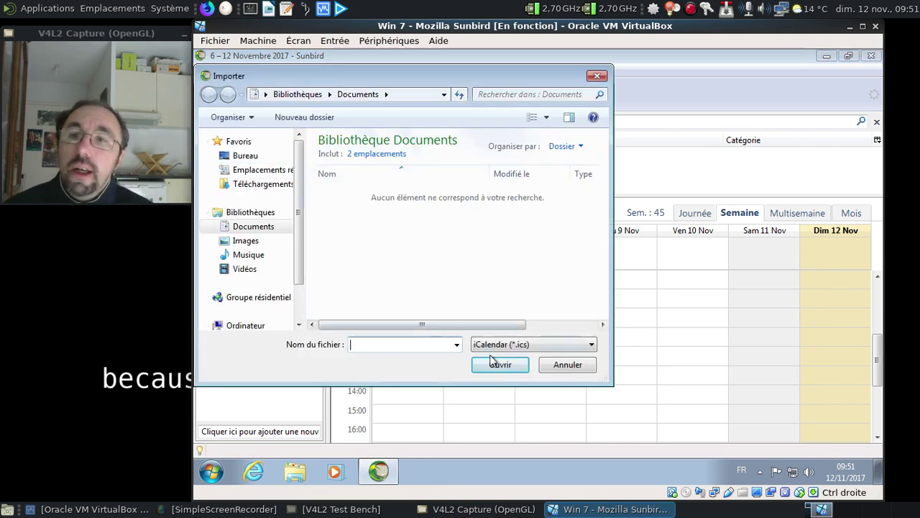
{"action": "left_click", "coordinate": [543, 346]}
{"action": "left_click", "coordinate": [543, 345]}
{"action": "key", "text": "Escape"}
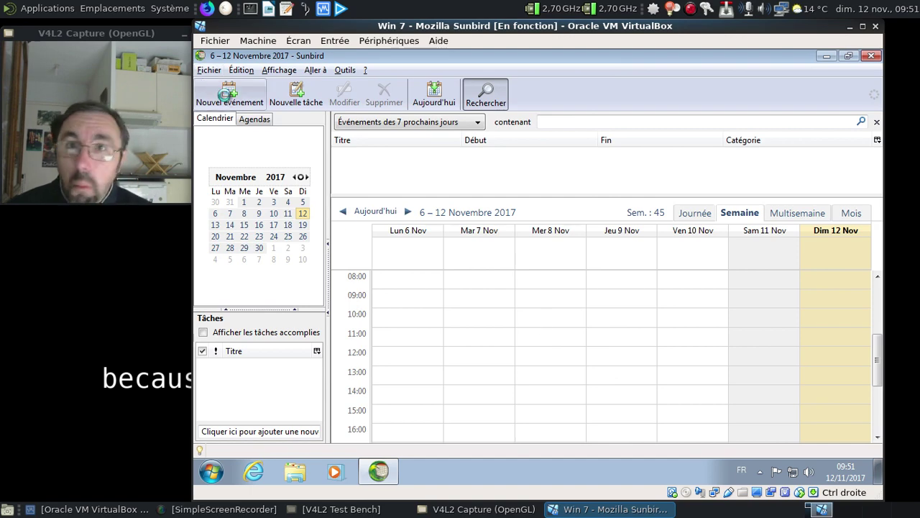
Create a new event titled "Un événement à la noix." and assign it the category Problèmes
{"action": "left_click", "coordinate": [228, 94]}
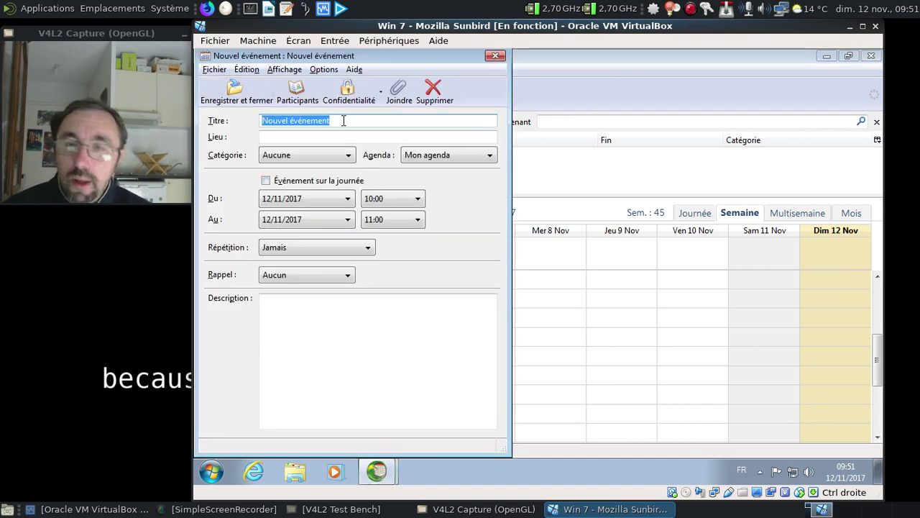
{"action": "type", "text": "Un évé"}
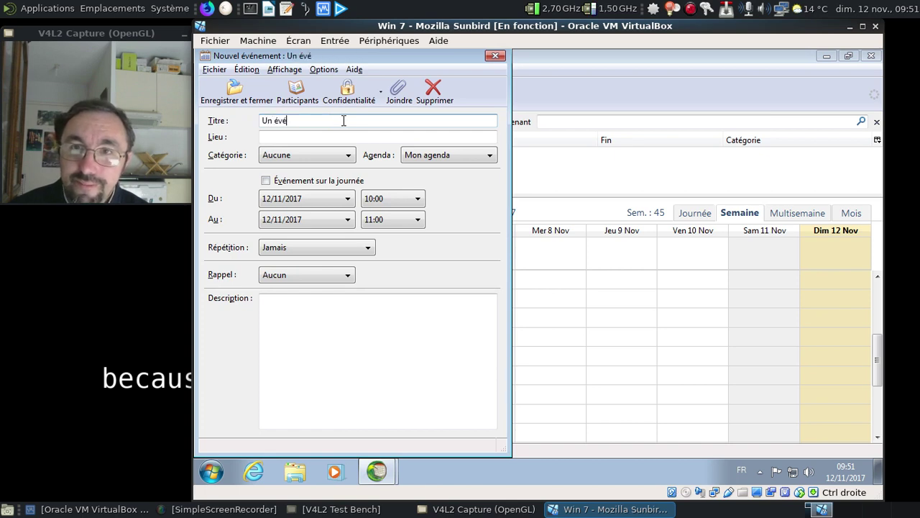
{"action": "type", "text": "neement"}
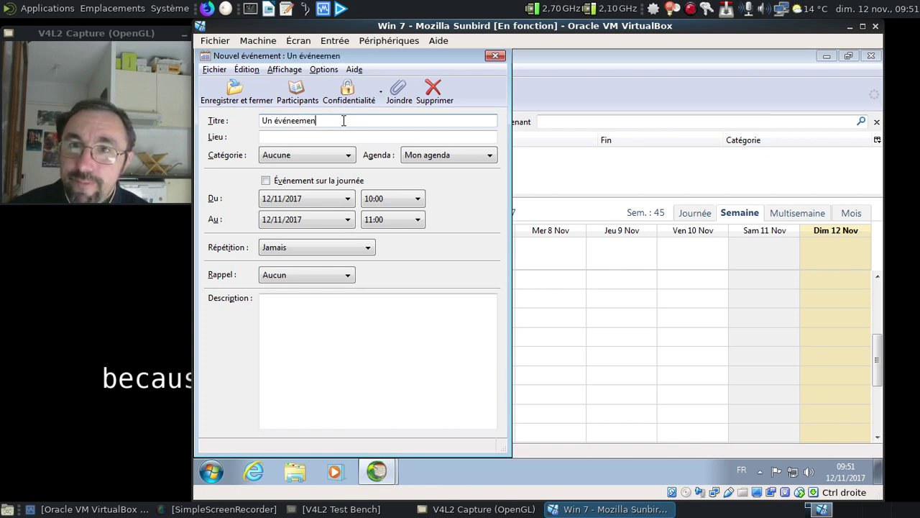
{"action": "key", "text": "BackSpace"}
{"action": "type", "text": "ment à Ima"}
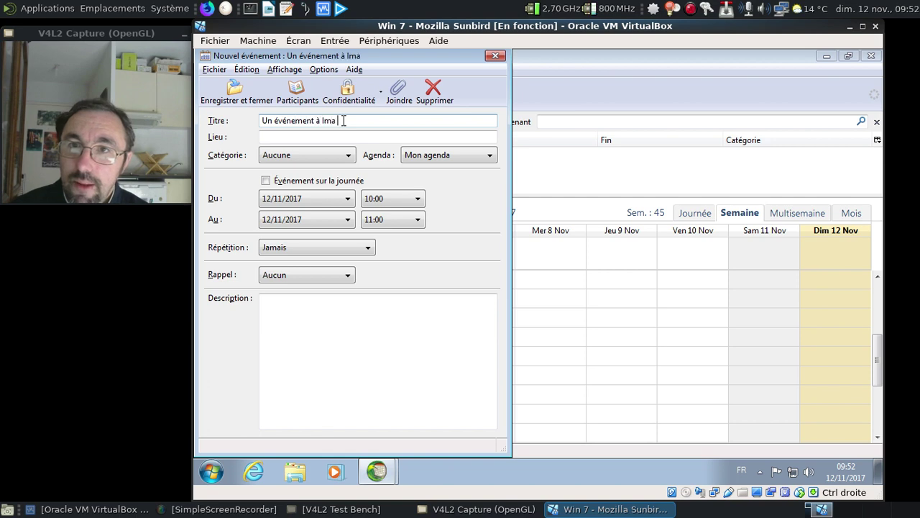
{"action": "key", "text": "BackSpace"}
{"action": "type", "text": "a noix."}
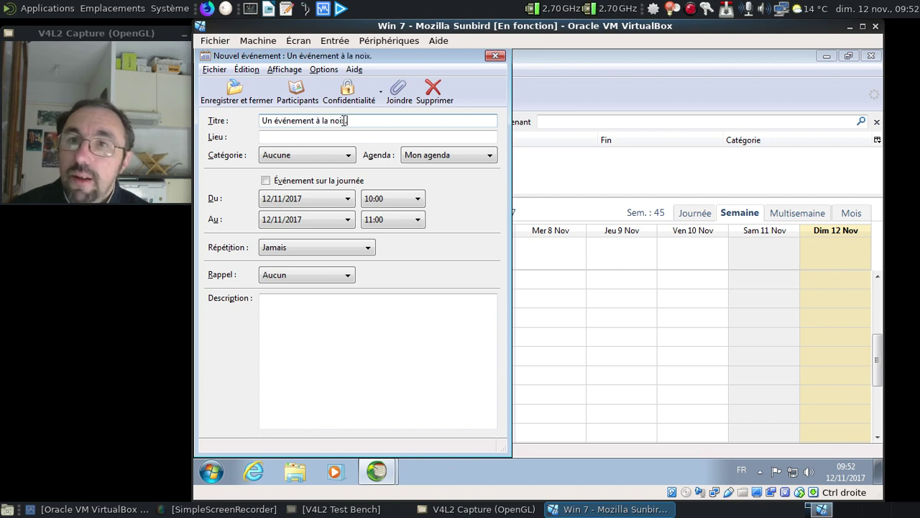
{"action": "left_click", "coordinate": [329, 157]}
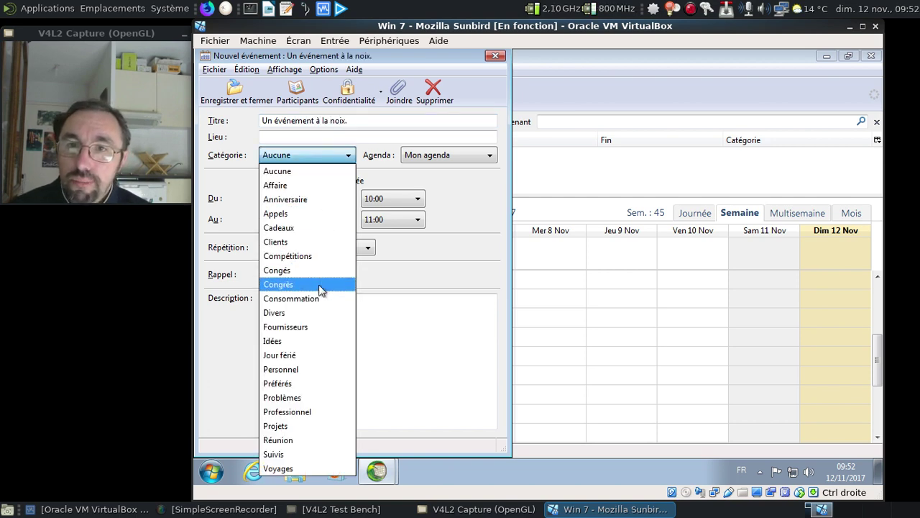
{"action": "left_click", "coordinate": [309, 400]}
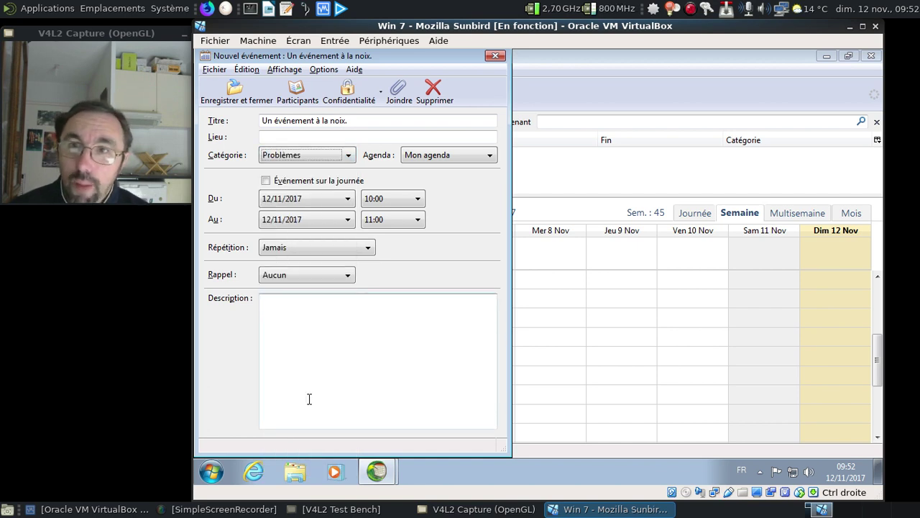
Set the event's start to 23/11/2017 at 7:35
{"action": "left_click", "coordinate": [348, 199]}
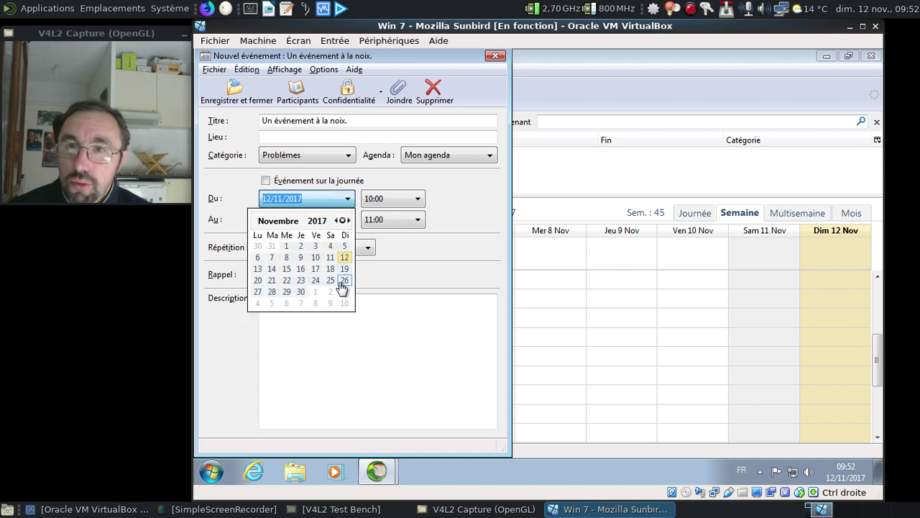
{"action": "left_click", "coordinate": [302, 280]}
{"action": "left_click", "coordinate": [392, 199]}
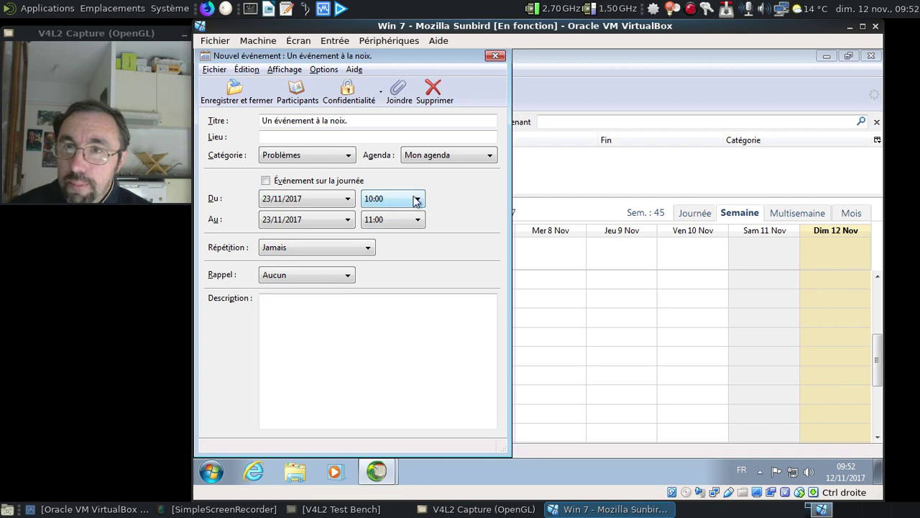
{"action": "left_click", "coordinate": [416, 198]}
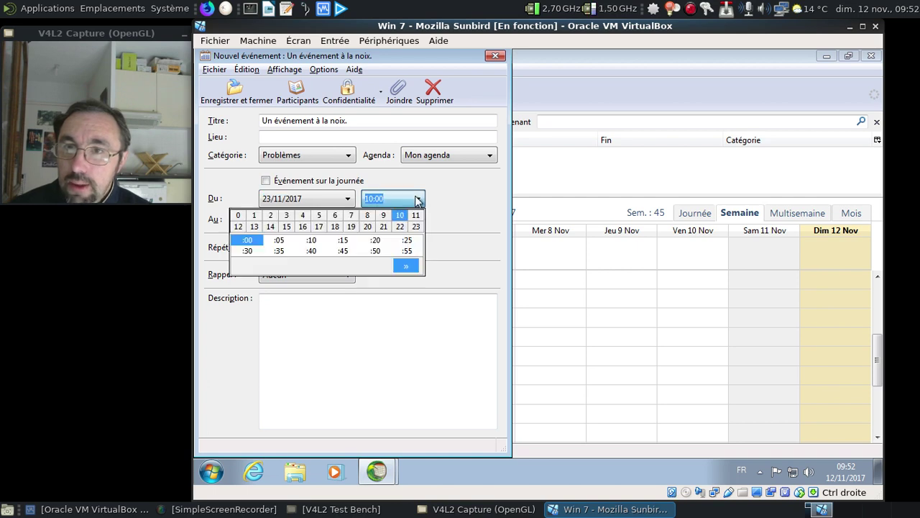
{"action": "left_click", "coordinate": [351, 216]}
{"action": "left_click", "coordinate": [280, 250]}
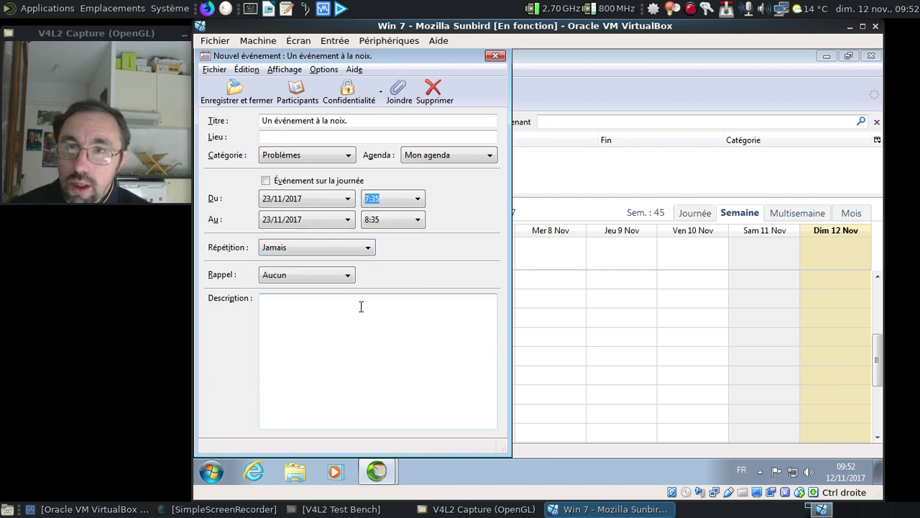
Set the event's end to 26/11/2017 at 0:00
{"action": "left_click", "coordinate": [310, 220]}
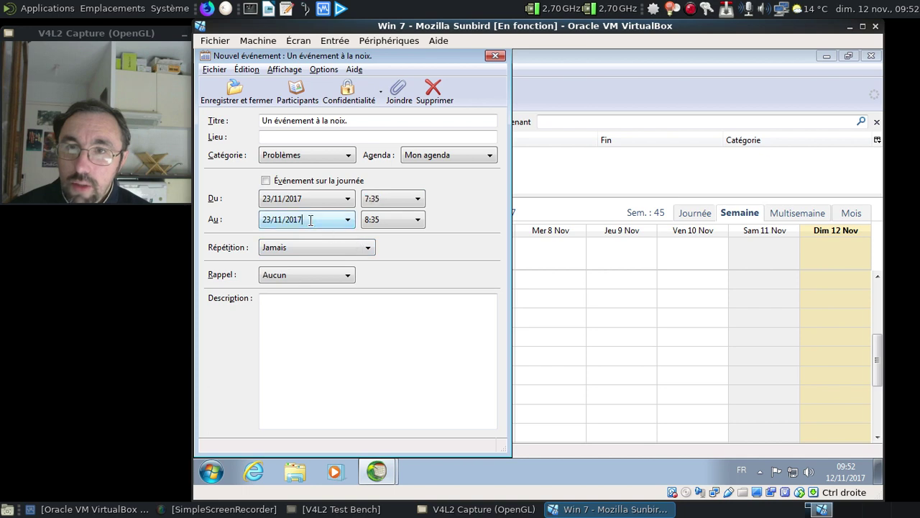
{"action": "left_click", "coordinate": [352, 223]}
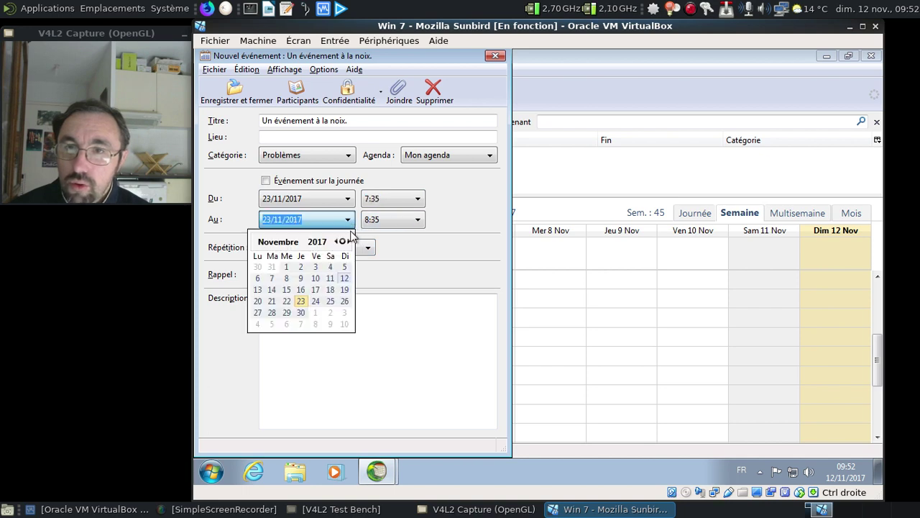
{"action": "left_click", "coordinate": [345, 303]}
{"action": "left_click", "coordinate": [418, 220]}
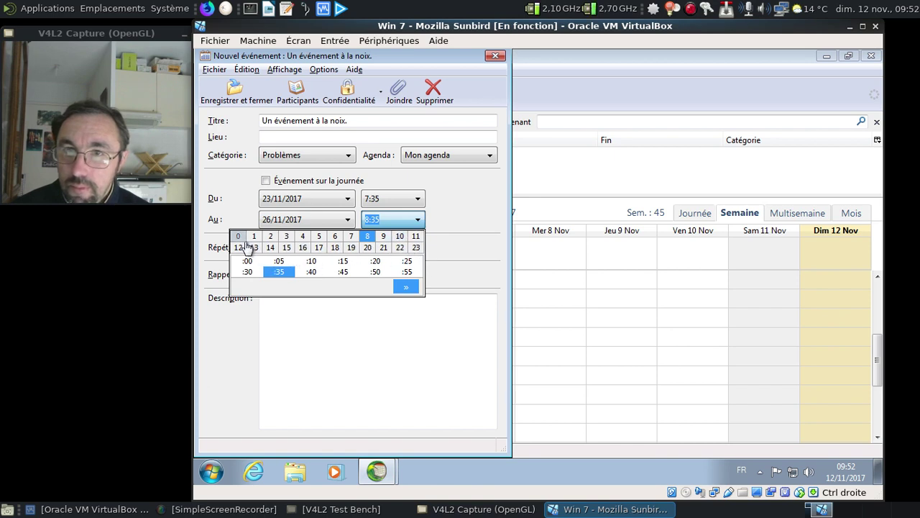
{"action": "left_click", "coordinate": [249, 262]}
{"action": "left_click", "coordinate": [371, 220]}
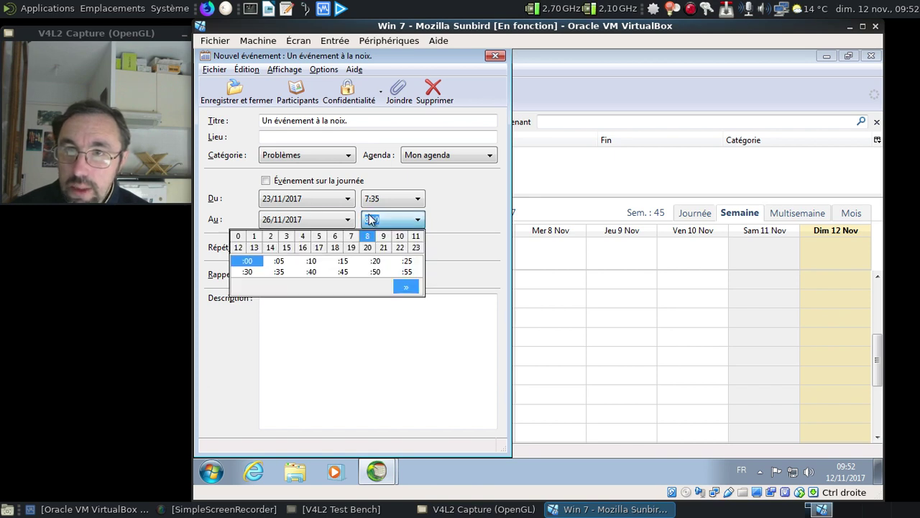
{"action": "left_click", "coordinate": [238, 236]}
{"action": "left_click", "coordinate": [404, 287]}
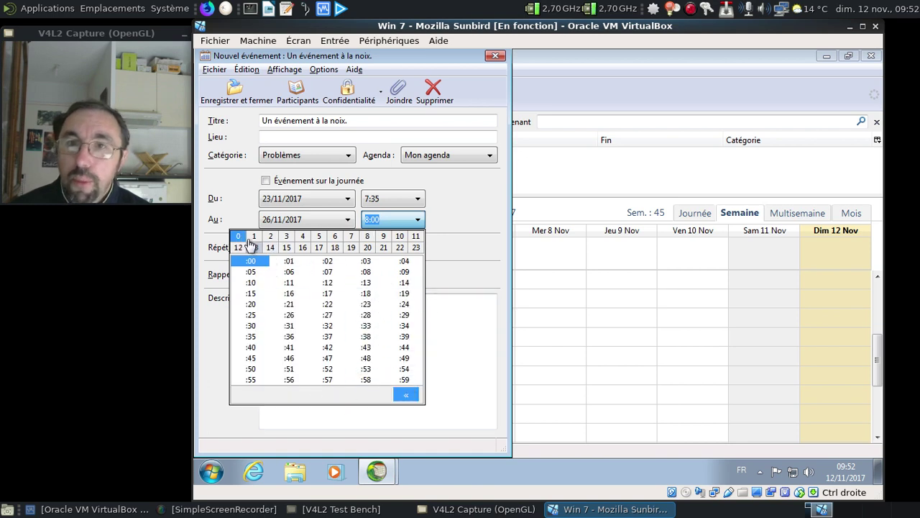
{"action": "left_click", "coordinate": [387, 218]}
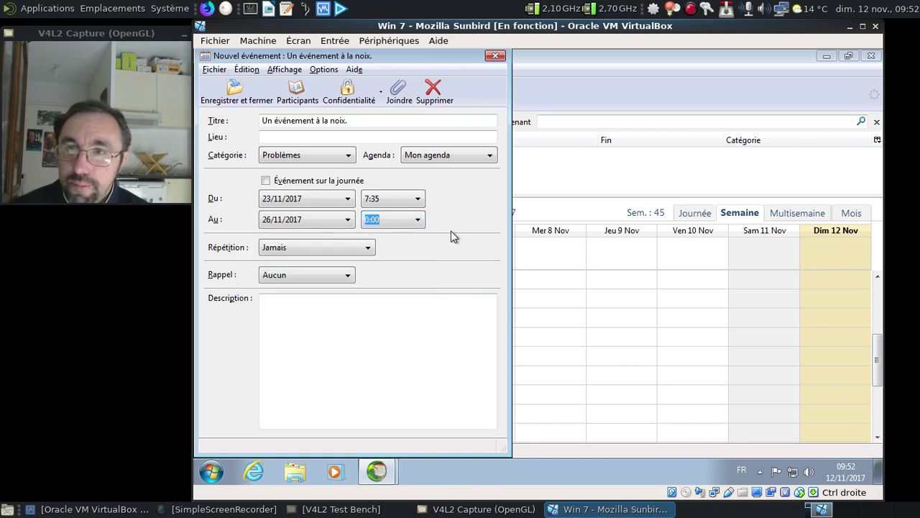
Save and close the event, and display it in the Multisemaine view of the calendar
{"action": "left_click", "coordinate": [242, 99]}
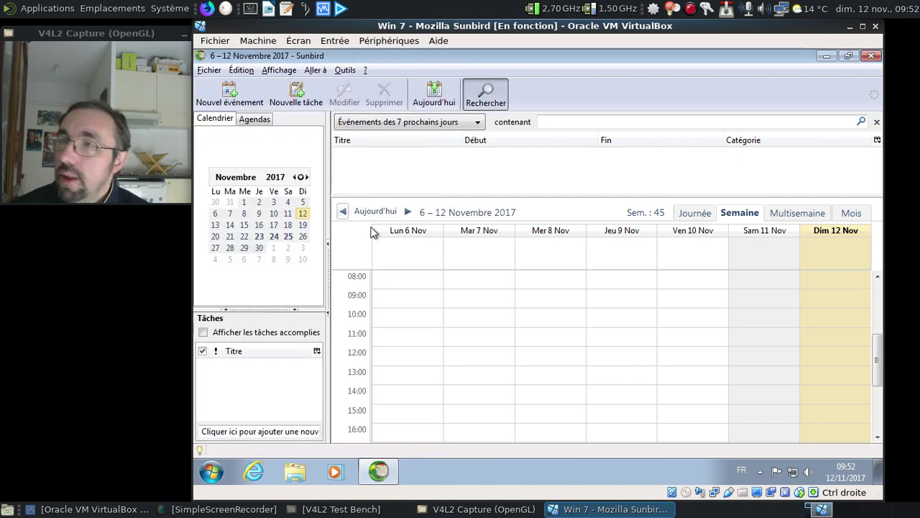
{"action": "left_click", "coordinate": [794, 211]}
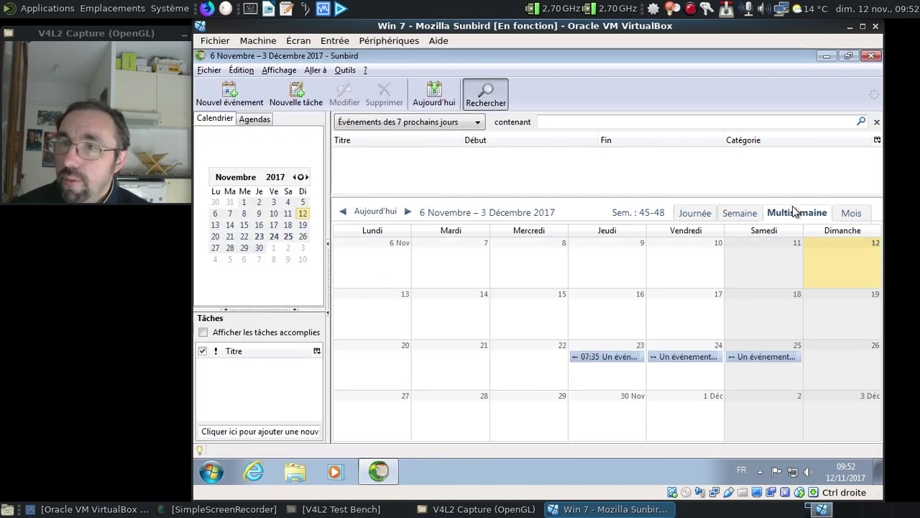
{"action": "mouse_move", "coordinate": [623, 363]}
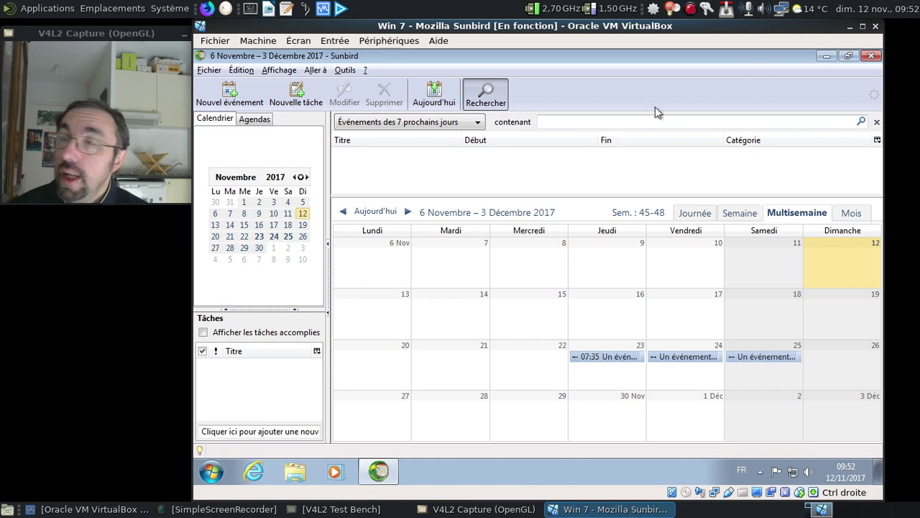
Close Sunbird and open the mozilla.org site in Internet Explorer
{"action": "left_click", "coordinate": [870, 55]}
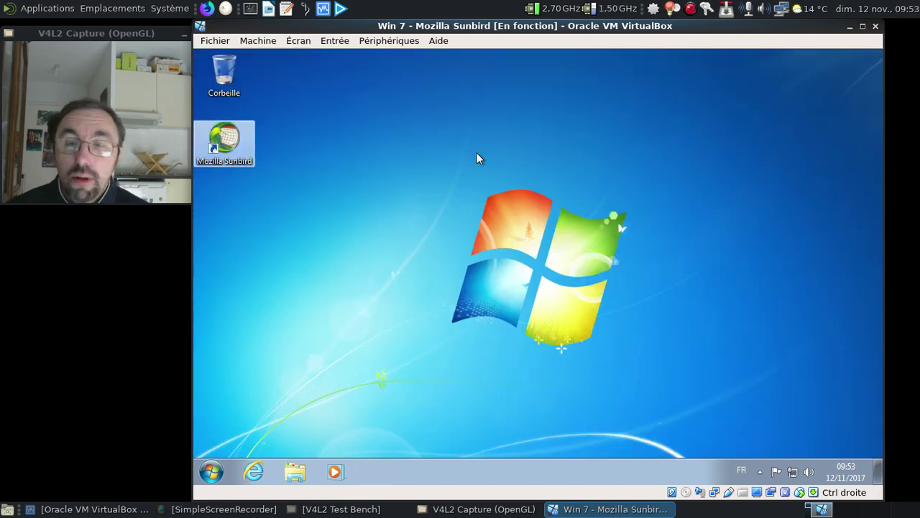
{"action": "left_click", "coordinate": [256, 471]}
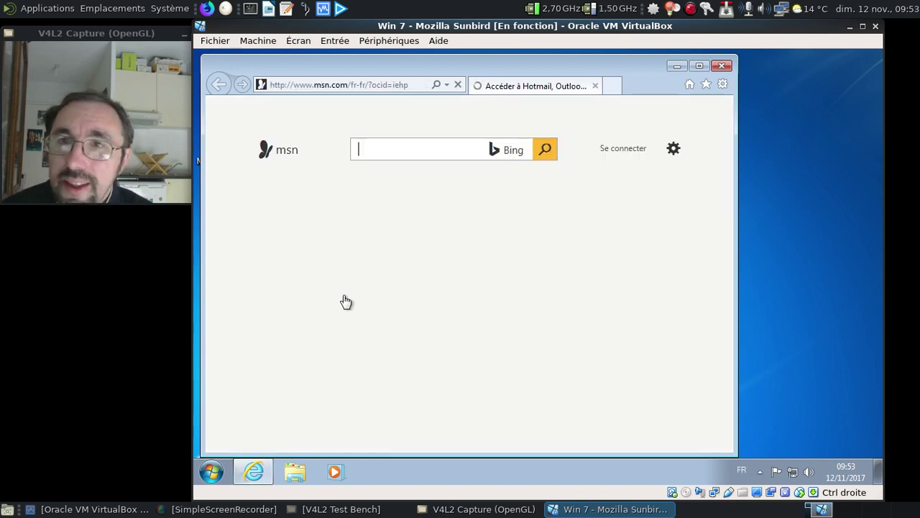
{"action": "left_click", "coordinate": [410, 86]}
{"action": "left_click", "coordinate": [409, 86]}
{"action": "type", "text": "mozi"}
{"action": "key", "text": "ctrl+a"}
{"action": "type", "text": "mozilla.org"}
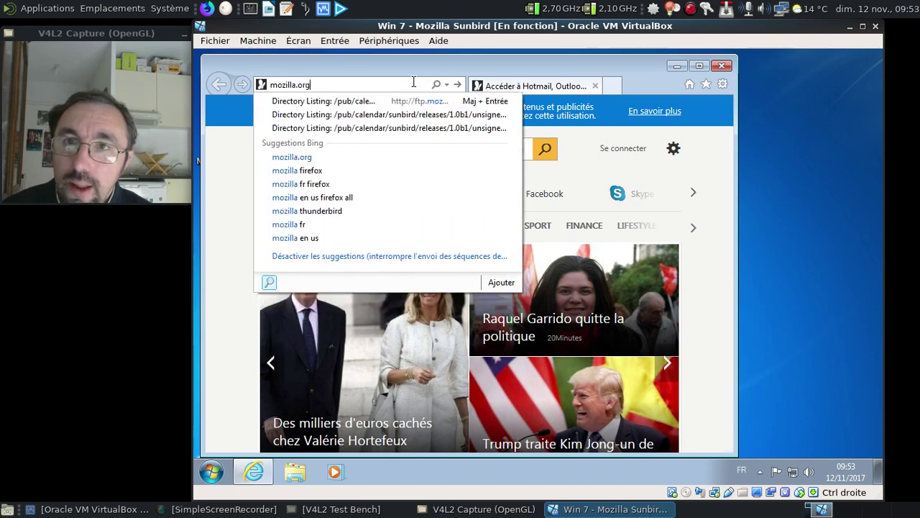
{"action": "key", "text": "Return"}
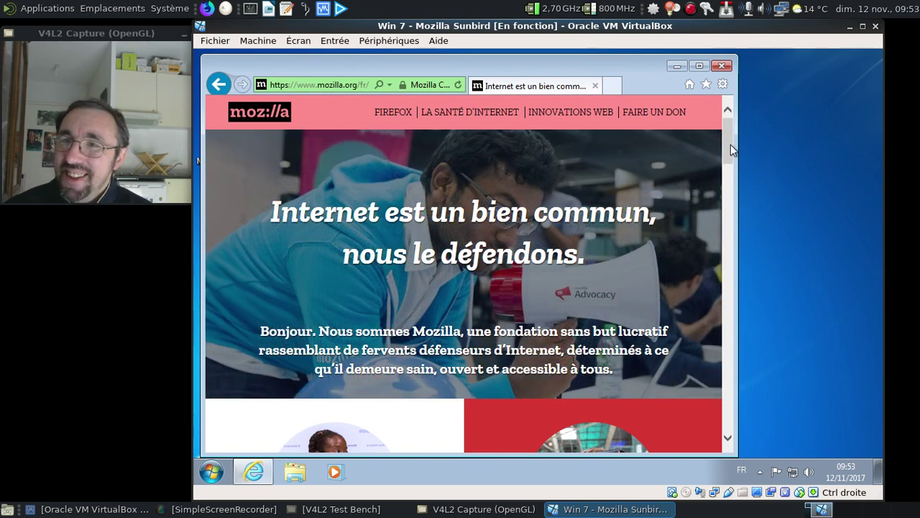
Look through the Mozilla home page and its Innovations web and La santé d'Internet pages, and return to the home page
{"action": "left_click_drag", "start_coordinate": [730, 144], "coordinate": [744, 432]}
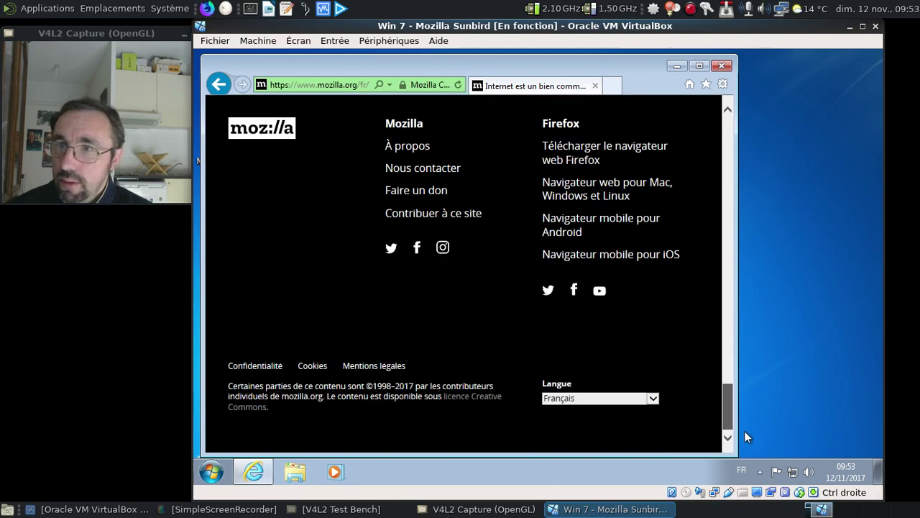
{"action": "left_click_drag", "start_coordinate": [744, 430], "coordinate": [789, 47]}
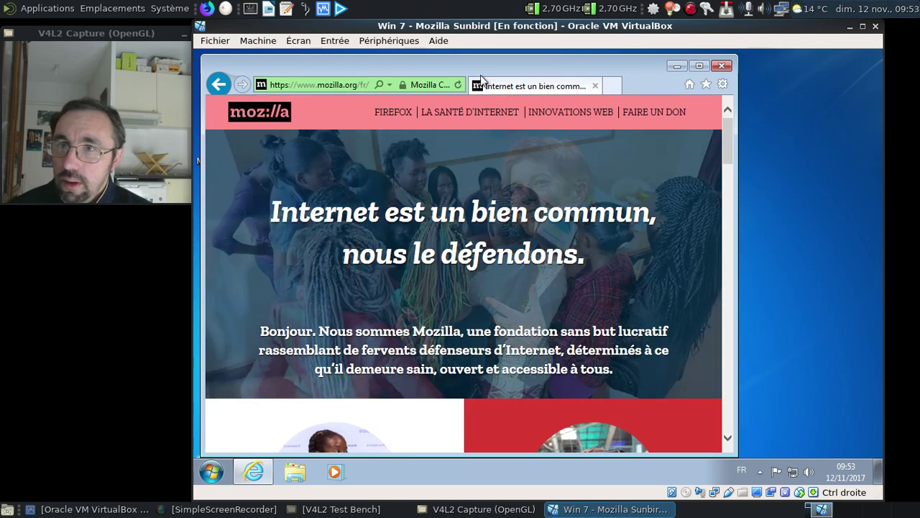
{"action": "left_click", "coordinate": [558, 117]}
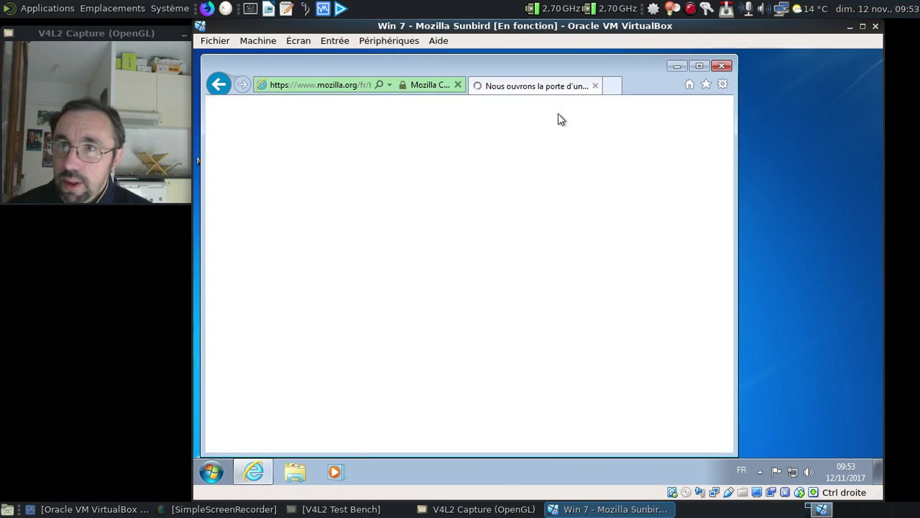
{"action": "left_click", "coordinate": [461, 115]}
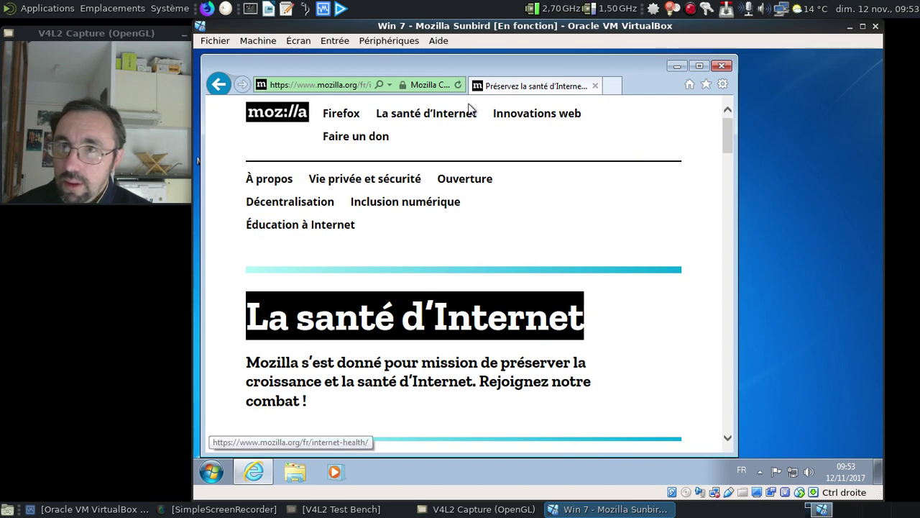
{"action": "left_click", "coordinate": [282, 118]}
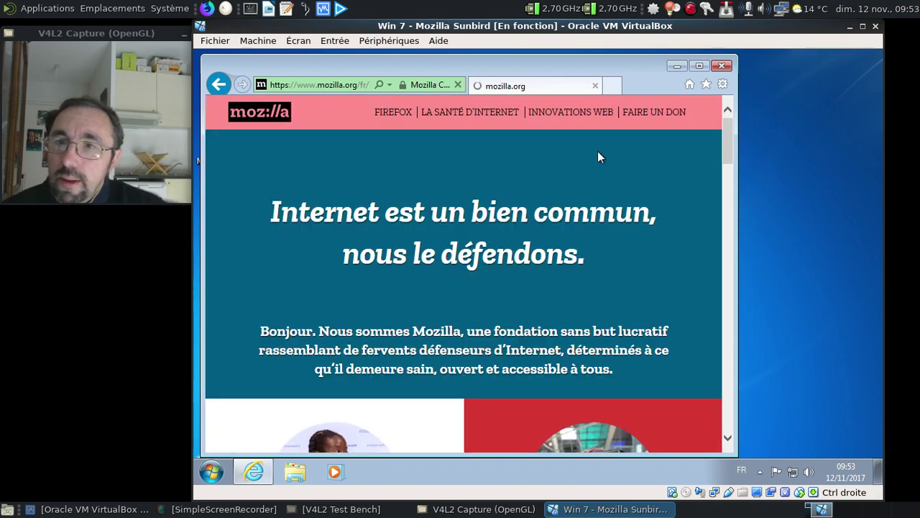
Open the À propos page from the home page footer and examine its Nos logiciels page down to the end
{"action": "scroll", "coordinate": [598, 152], "scroll_direction": "down", "scroll_amount": 12}
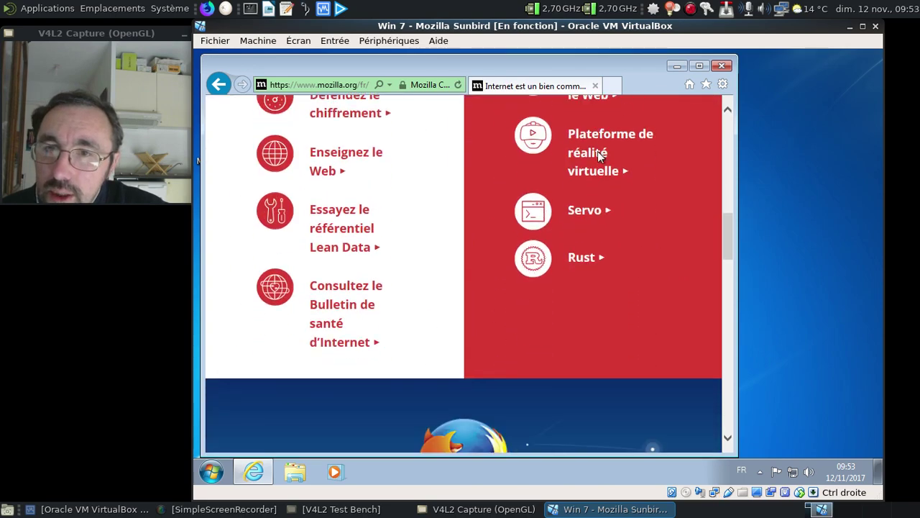
{"action": "scroll", "coordinate": [600, 157], "scroll_direction": "down", "scroll_amount": 15}
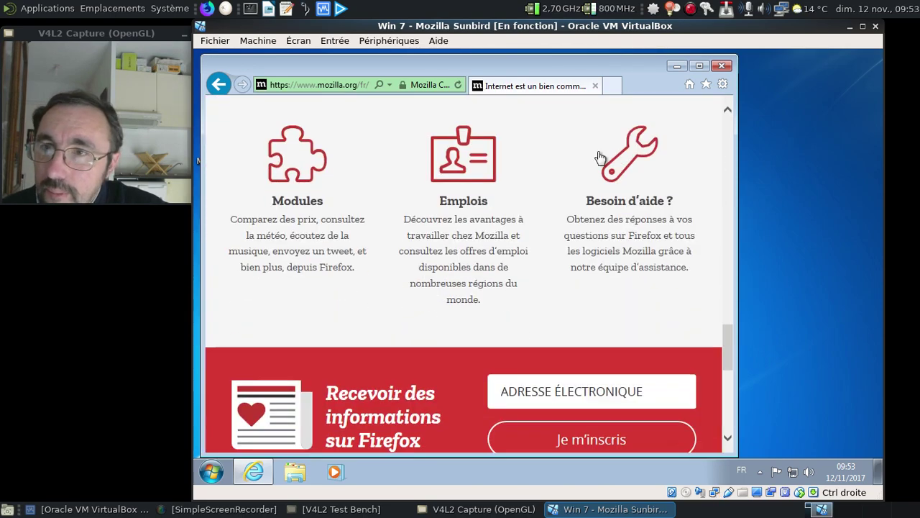
{"action": "scroll", "coordinate": [600, 156], "scroll_direction": "down", "scroll_amount": 3}
{"action": "scroll", "coordinate": [600, 156], "scroll_direction": "down", "scroll_amount": 3}
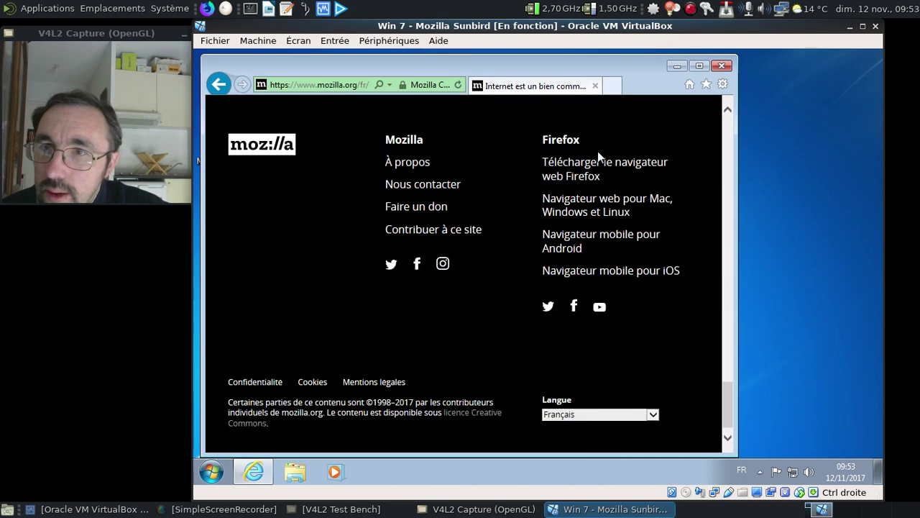
{"action": "left_click", "coordinate": [408, 162]}
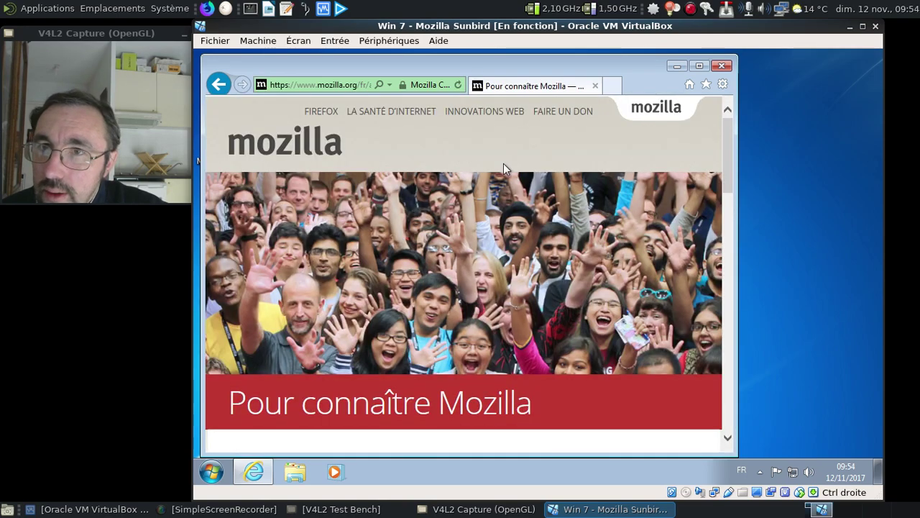
{"action": "scroll", "coordinate": [503, 163], "scroll_direction": "down", "scroll_amount": 6}
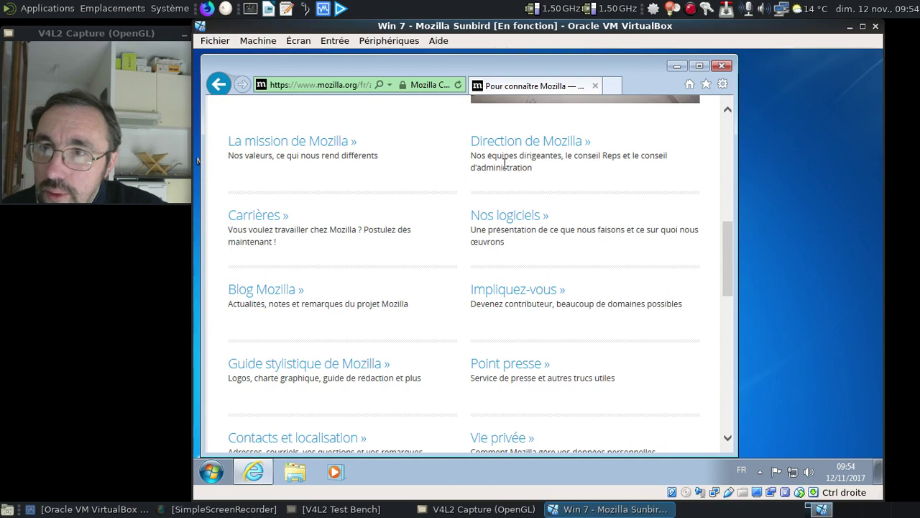
{"action": "left_click", "coordinate": [524, 219]}
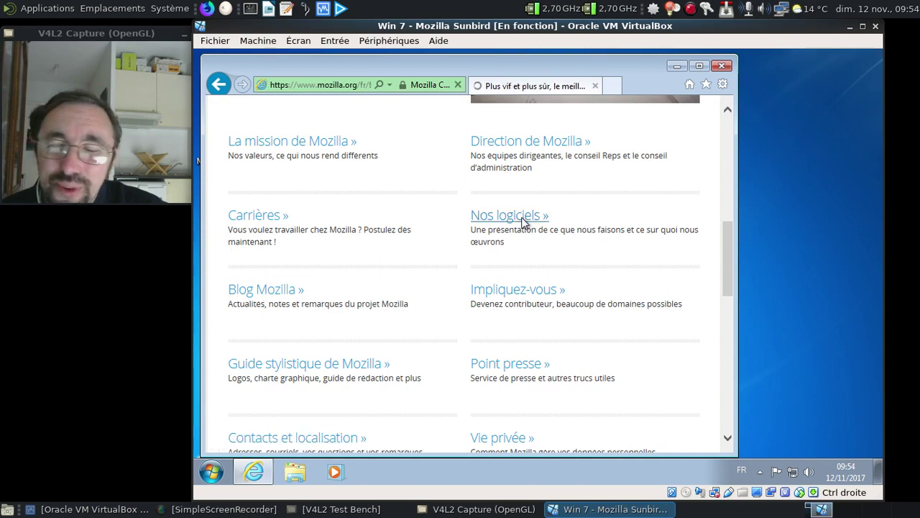
{"action": "scroll", "coordinate": [524, 219], "scroll_direction": "down", "scroll_amount": 12}
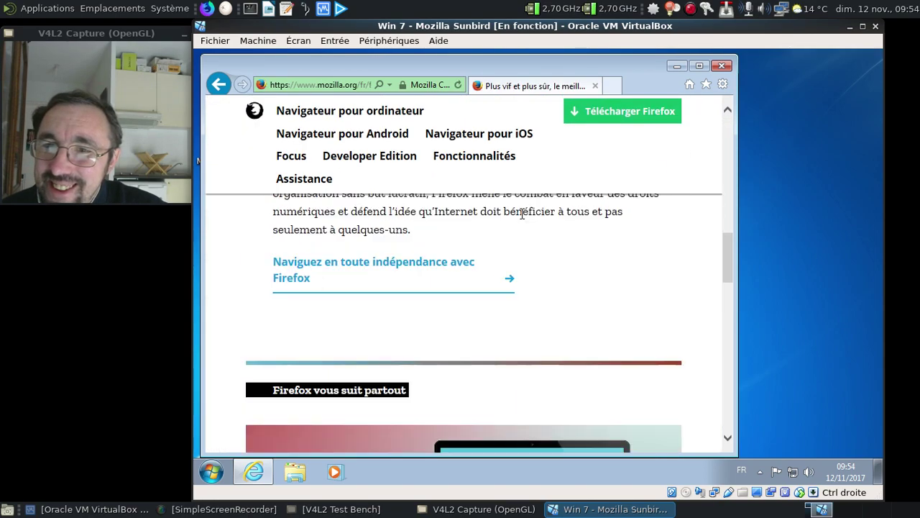
{"action": "scroll", "coordinate": [523, 219], "scroll_direction": "down", "scroll_amount": 10}
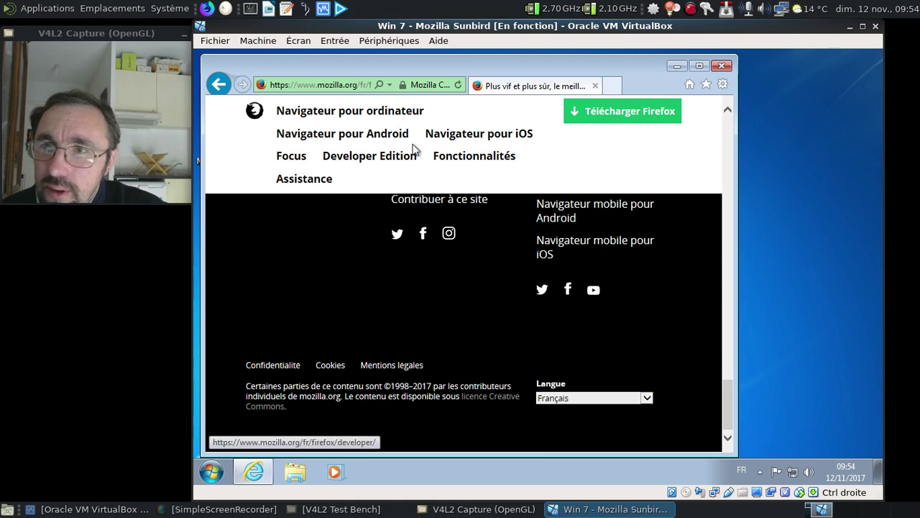
Return to the À propos page and look through the Mozilla Foundation page down to its footer
{"action": "left_click", "coordinate": [216, 85]}
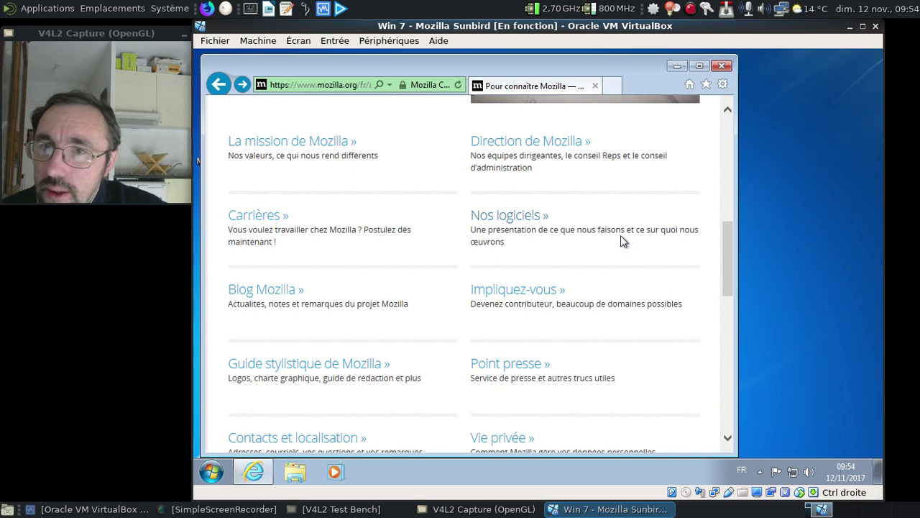
{"action": "scroll", "coordinate": [622, 238], "scroll_direction": "down", "scroll_amount": 4}
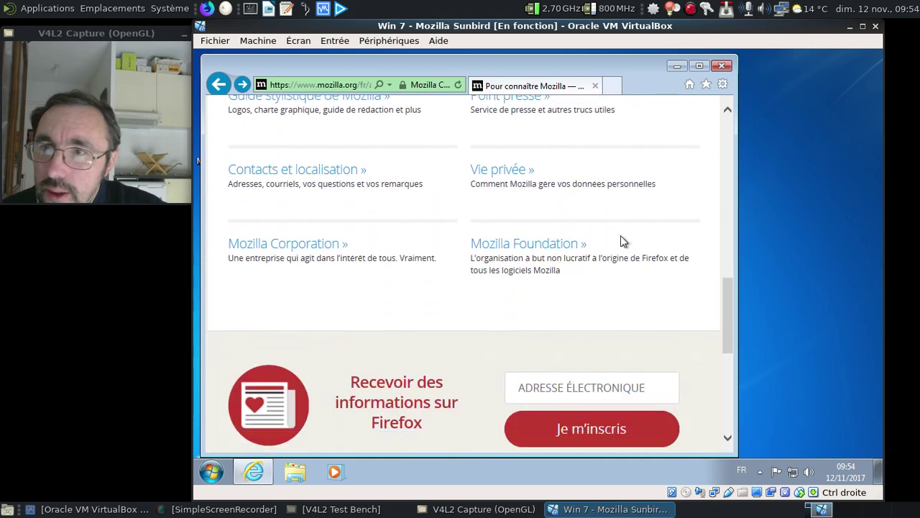
{"action": "left_click", "coordinate": [502, 249]}
{"action": "scroll", "coordinate": [503, 253], "scroll_direction": "down", "scroll_amount": 3}
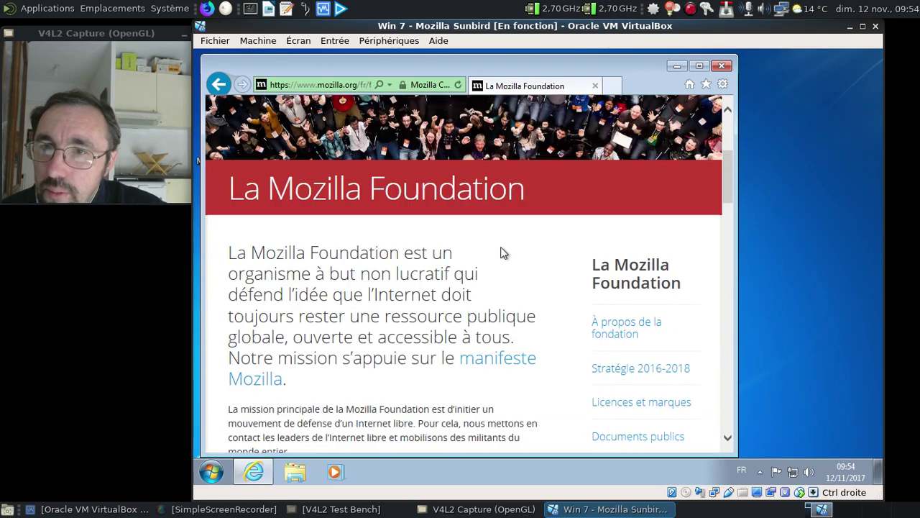
{"action": "scroll", "coordinate": [503, 252], "scroll_direction": "down", "scroll_amount": 3}
{"action": "scroll", "coordinate": [504, 252], "scroll_direction": "down", "scroll_amount": 4}
{"action": "scroll", "coordinate": [502, 253], "scroll_direction": "down", "scroll_amount": 10}
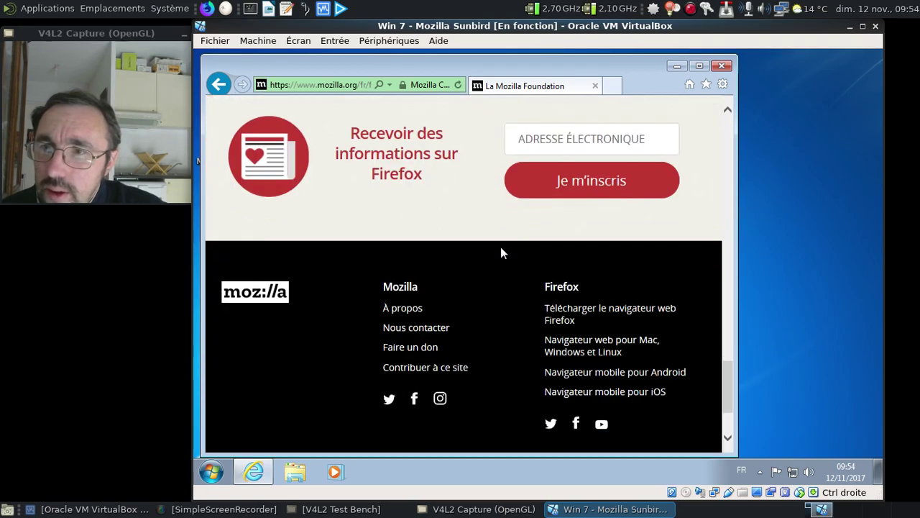
{"action": "scroll", "coordinate": [502, 248], "scroll_direction": "down", "scroll_amount": 2}
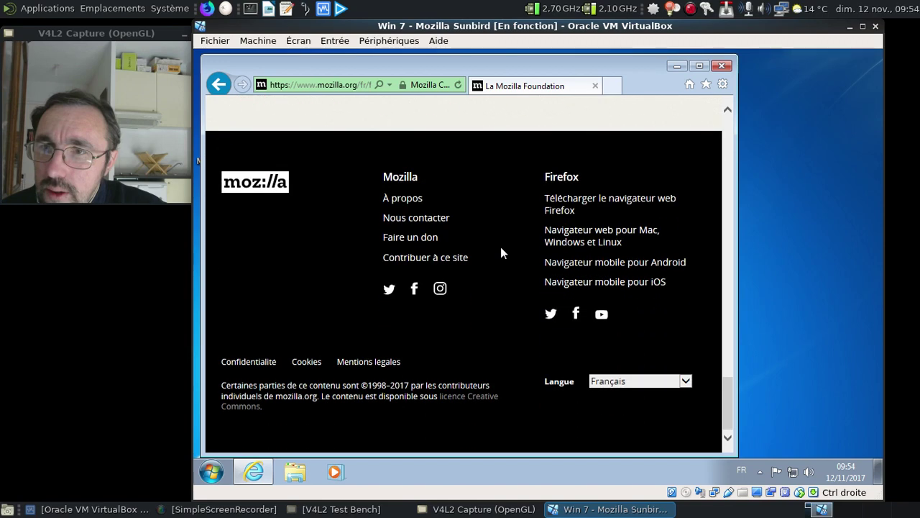
Search the web for "mozilla thunderbird" using the suggested query
{"action": "left_click", "coordinate": [369, 84]}
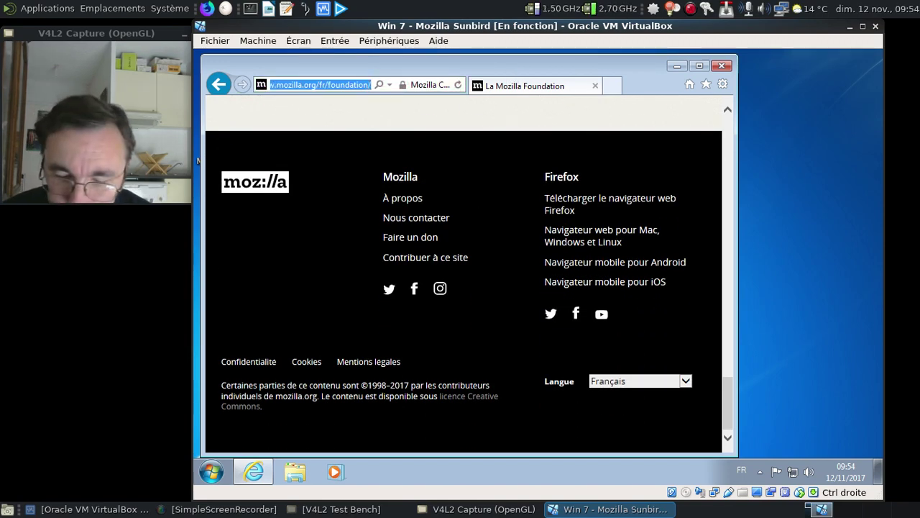
{"action": "type", "text": "mozilla t"}
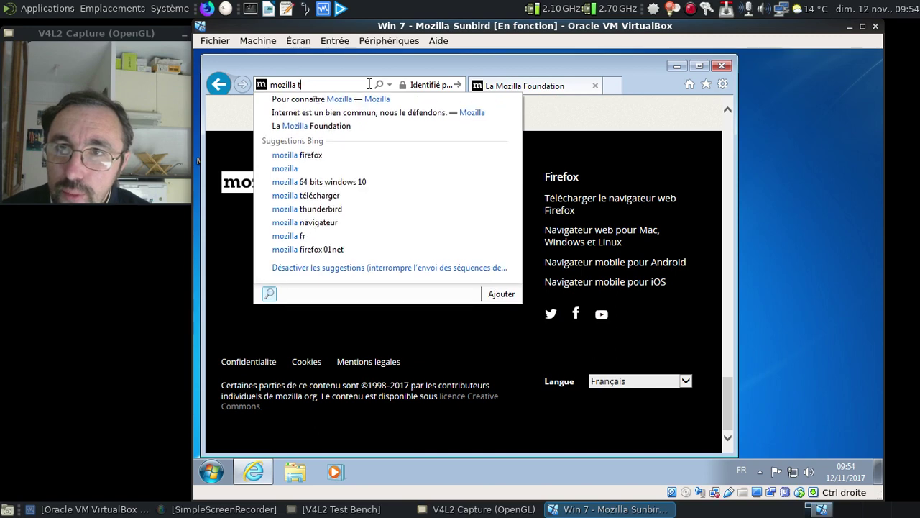
{"action": "type", "text": "hunb"}
{"action": "key", "text": "Down"}
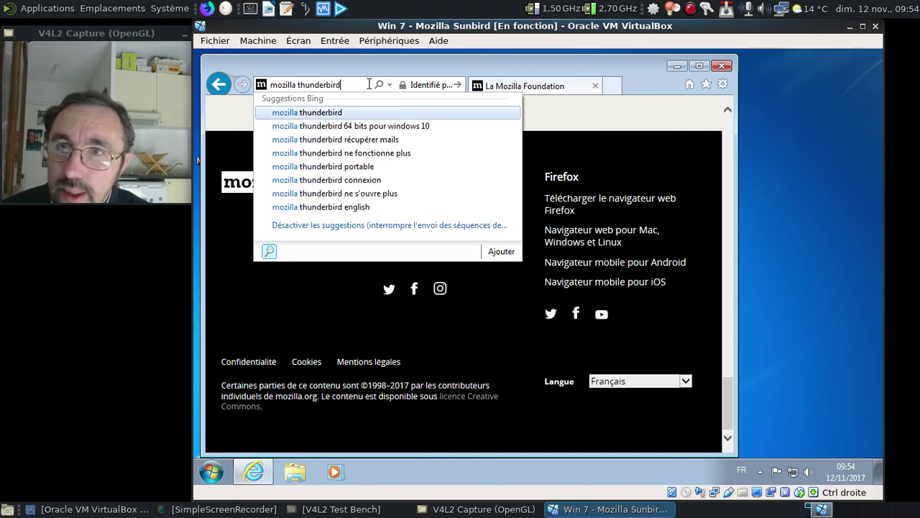
{"action": "key", "text": "Return"}
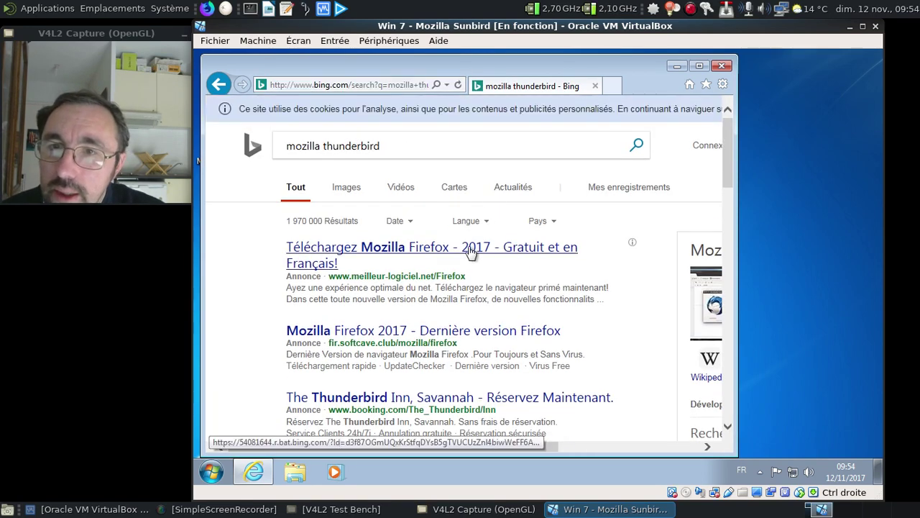
Open Mozilla's French Thunderbird page from the search results, then download and run Thunderbird Setup 52.4.0.exe
{"action": "scroll", "coordinate": [491, 315], "scroll_direction": "down", "scroll_amount": 2}
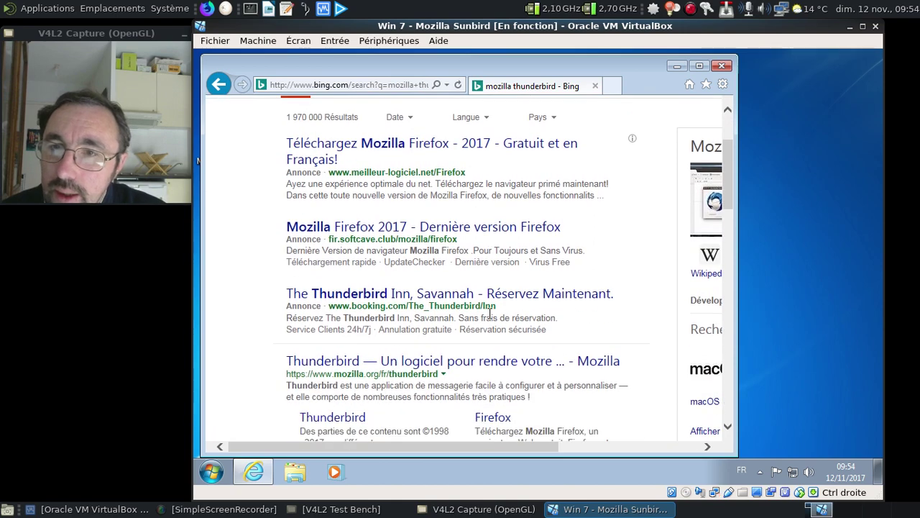
{"action": "left_click", "coordinate": [465, 367]}
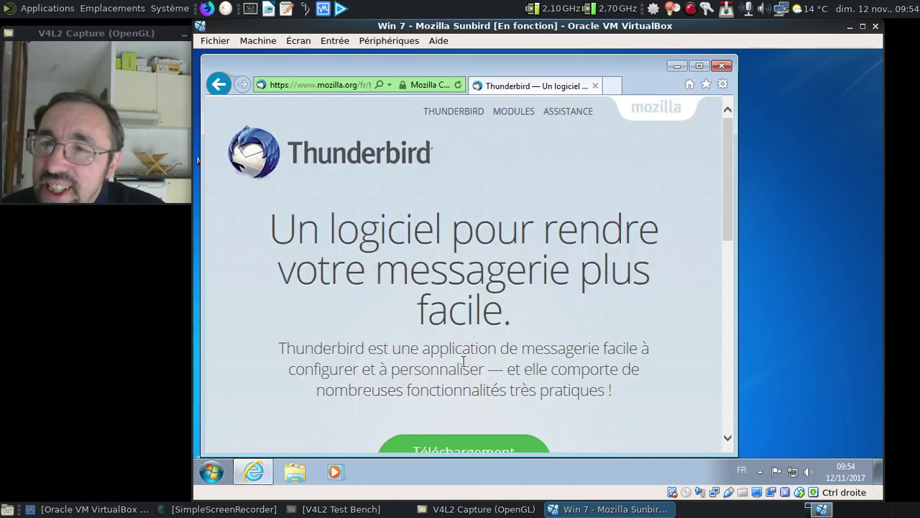
{"action": "scroll", "coordinate": [577, 314], "scroll_direction": "down", "scroll_amount": 5}
{"action": "left_click", "coordinate": [494, 259]}
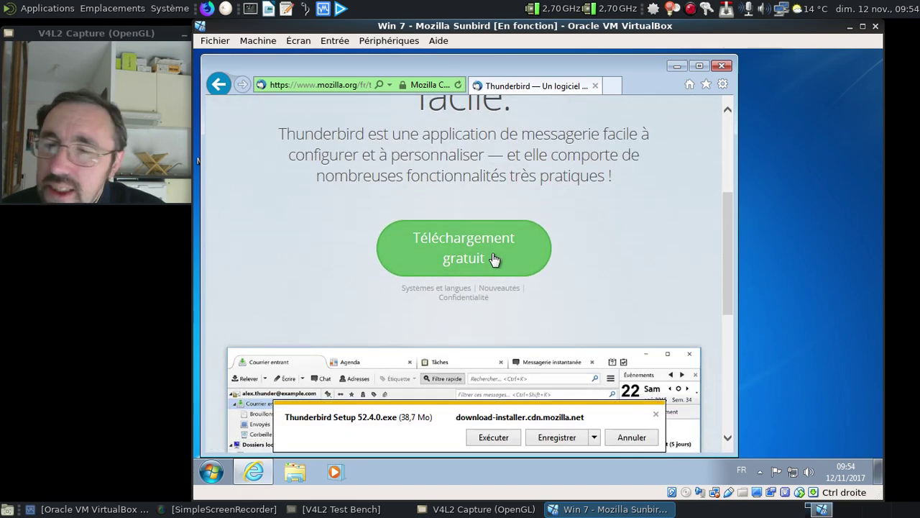
{"action": "left_click", "coordinate": [494, 441]}
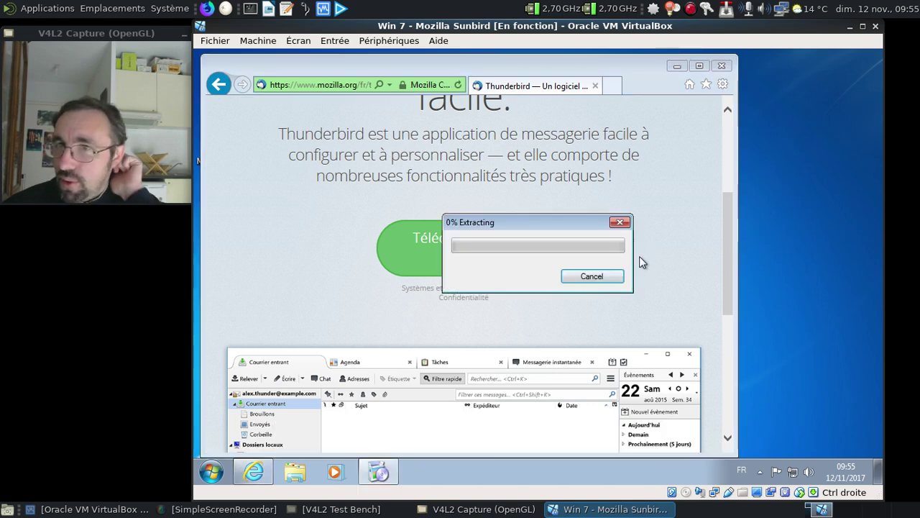
Close the browser, install Thunderbird with the Standard type as default mail application, and launch it without system integration
{"action": "left_click", "coordinate": [728, 65]}
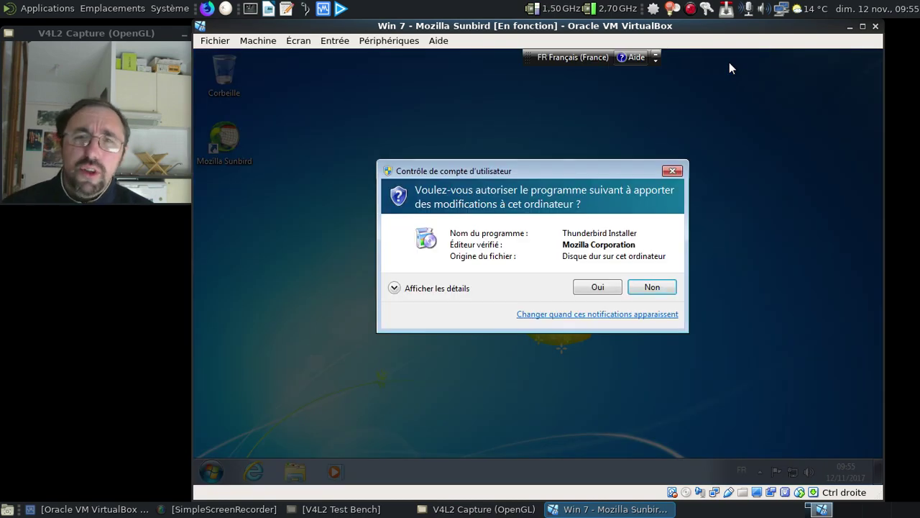
{"action": "left_click", "coordinate": [597, 288]}
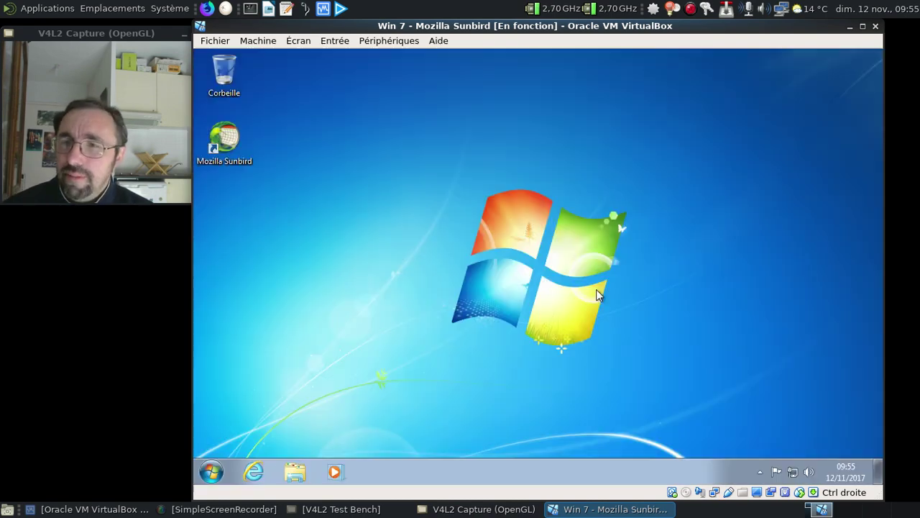
{"action": "left_click", "coordinate": [612, 368]}
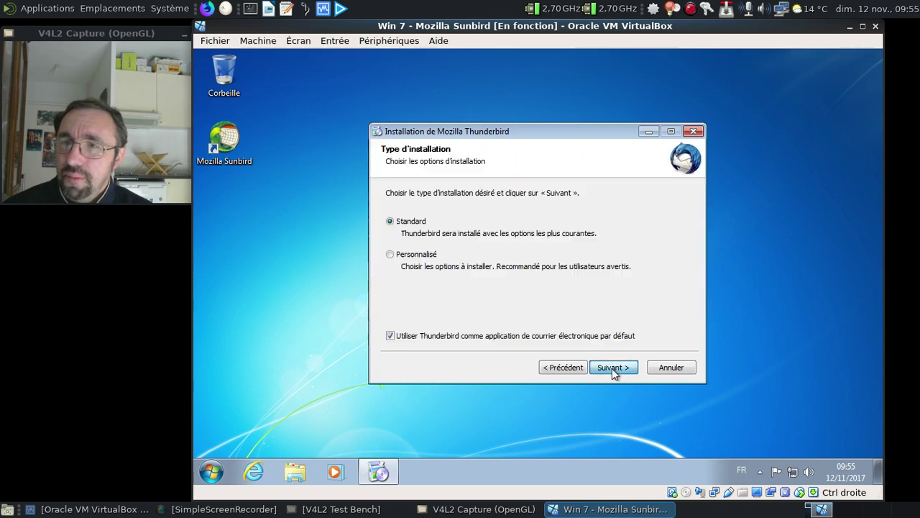
{"action": "left_click", "coordinate": [612, 367]}
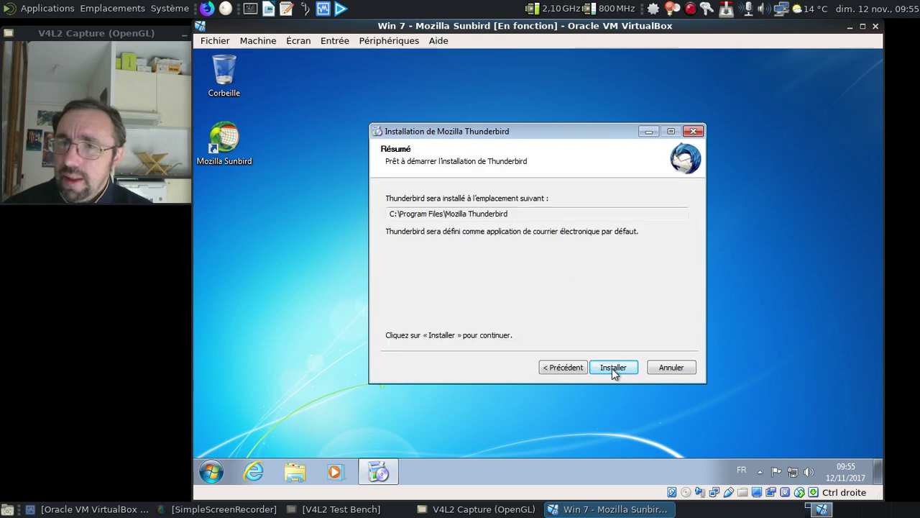
{"action": "left_click", "coordinate": [612, 367]}
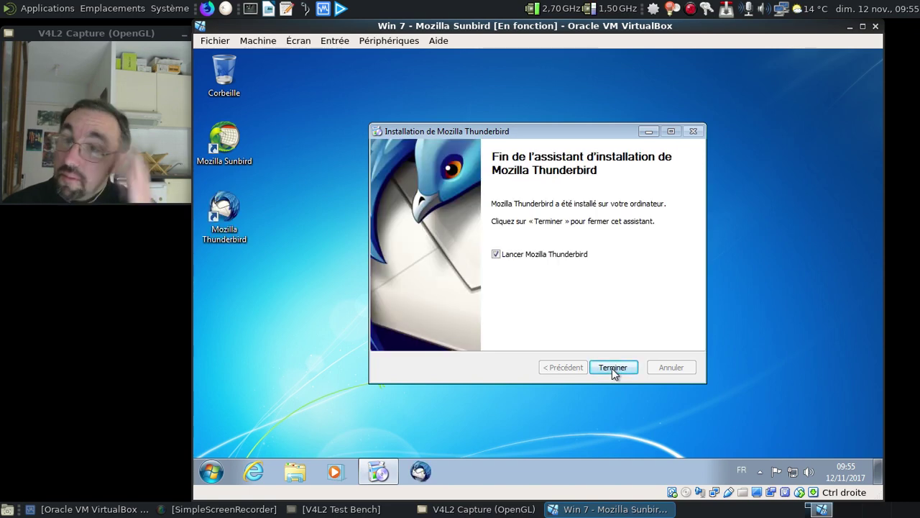
{"action": "left_click", "coordinate": [612, 368]}
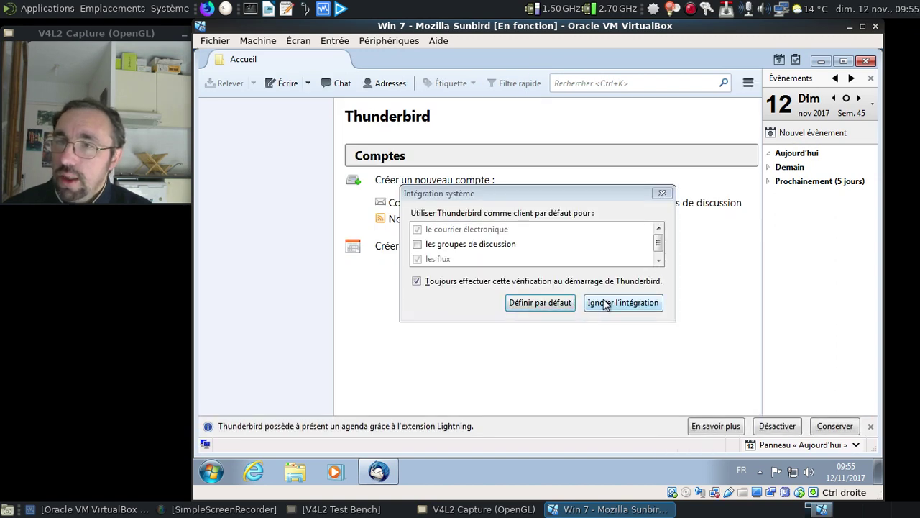
{"action": "left_click", "coordinate": [606, 304]}
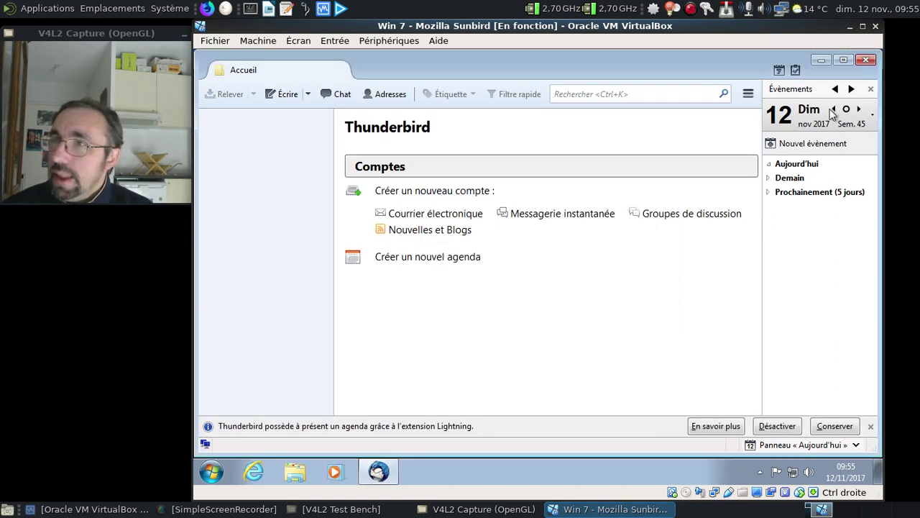
Open Thunderbird's Agenda view and hide its Tâches side pane
{"action": "left_click", "coordinate": [741, 92]}
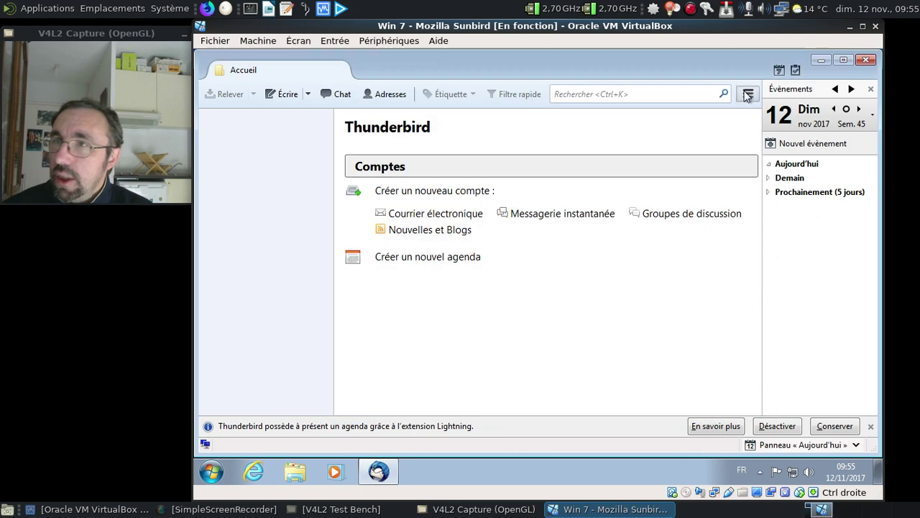
{"action": "left_click", "coordinate": [747, 95]}
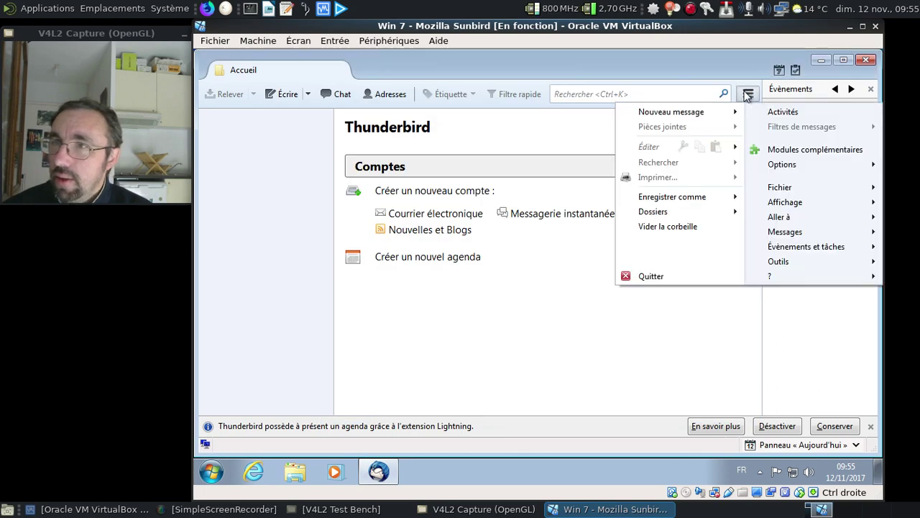
{"action": "left_click", "coordinate": [748, 96]}
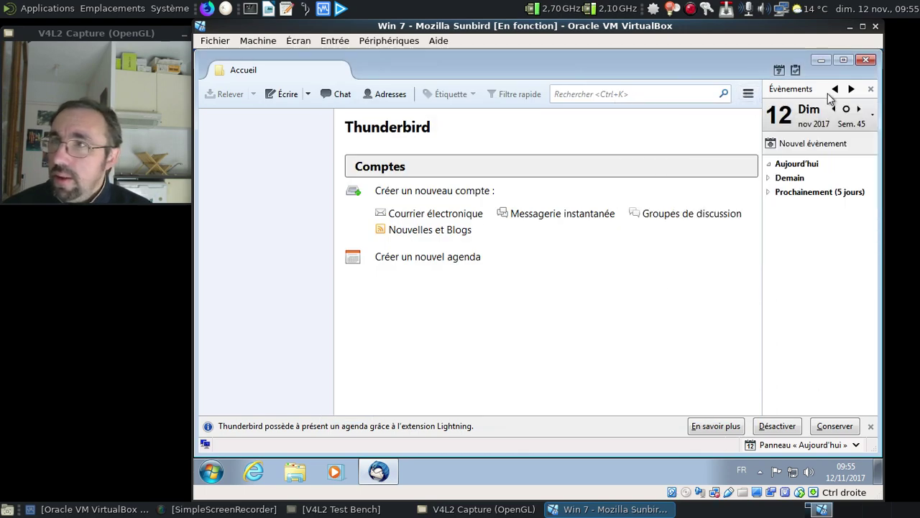
{"action": "left_click", "coordinate": [780, 70]}
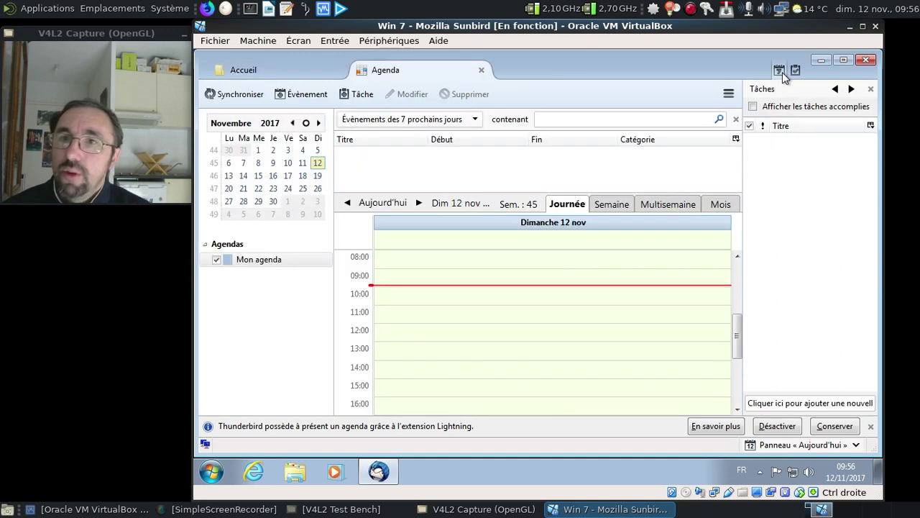
{"action": "left_click", "coordinate": [870, 89]}
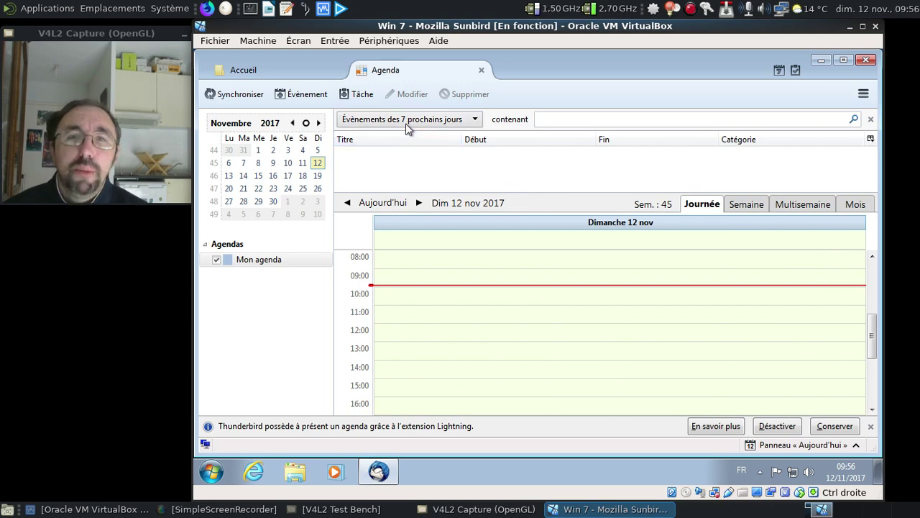
Examine the Agenda options for general settings, alarms, categories and views, play the alarm sound, and leave the options without saving
{"action": "left_click", "coordinate": [863, 93]}
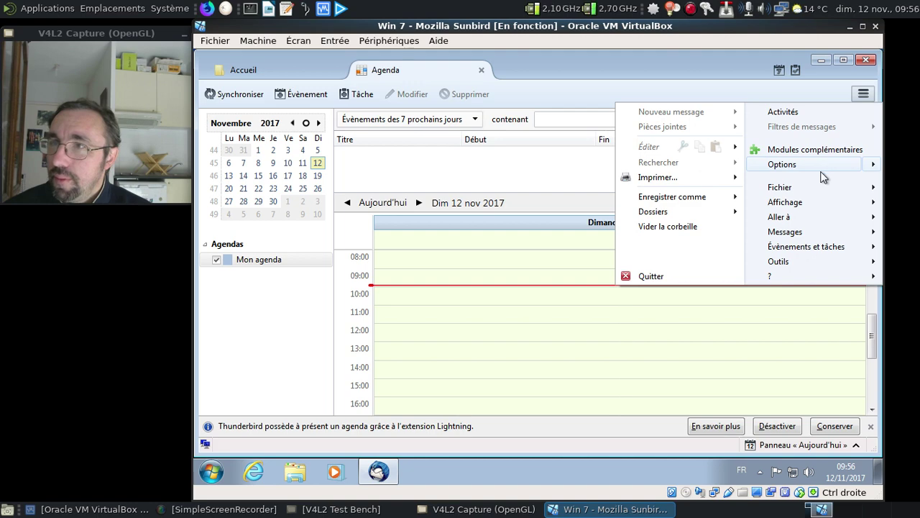
{"action": "mouse_move", "coordinate": [824, 177]}
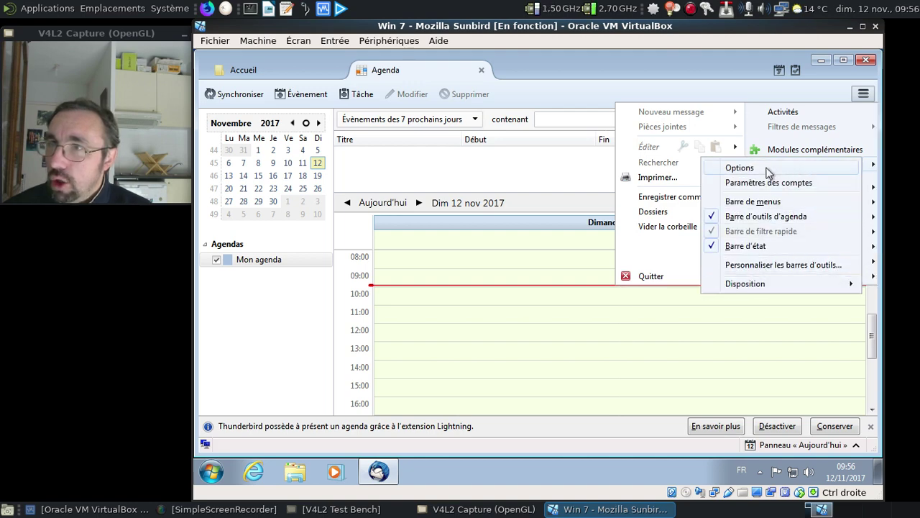
{"action": "left_click", "coordinate": [767, 172]}
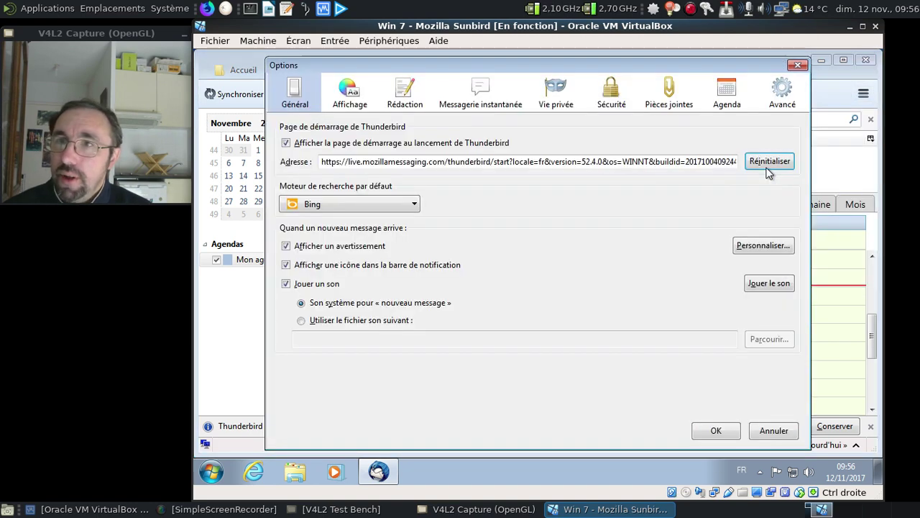
{"action": "left_click", "coordinate": [728, 101]}
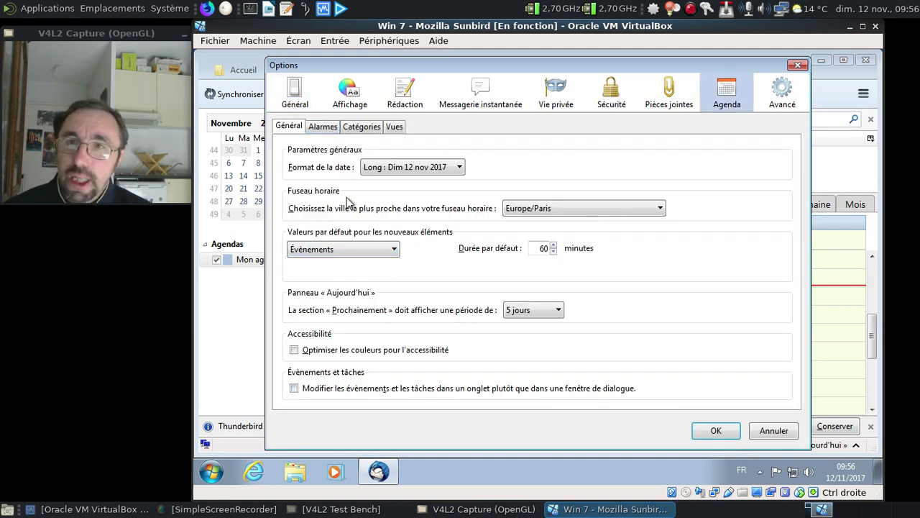
{"action": "left_click", "coordinate": [317, 127]}
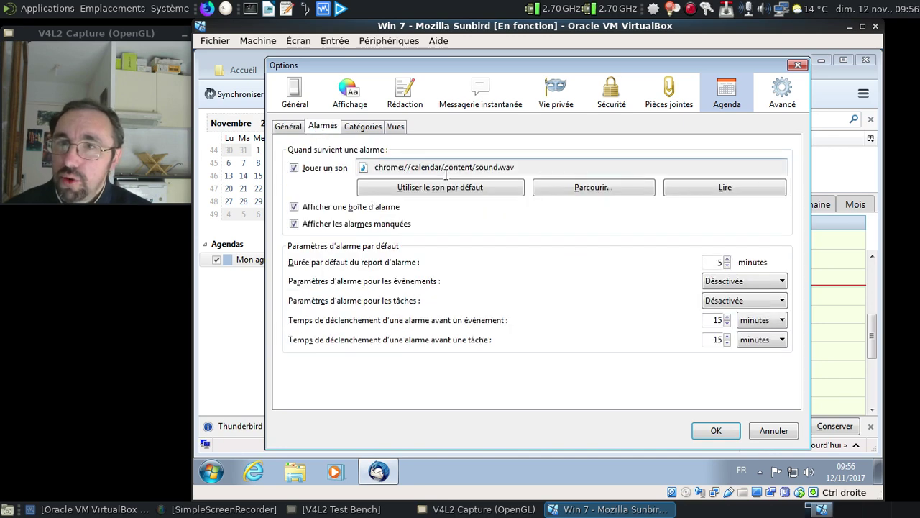
{"action": "left_click", "coordinate": [708, 189]}
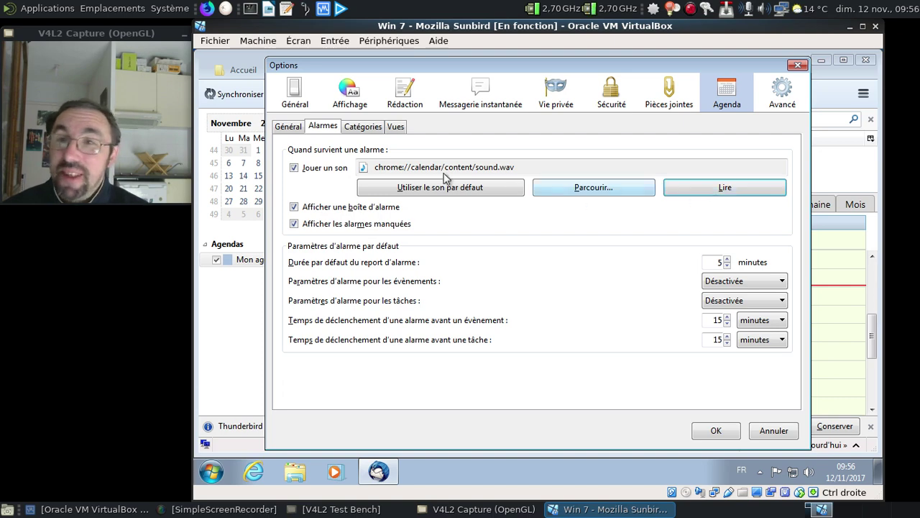
{"action": "left_click", "coordinate": [363, 127]}
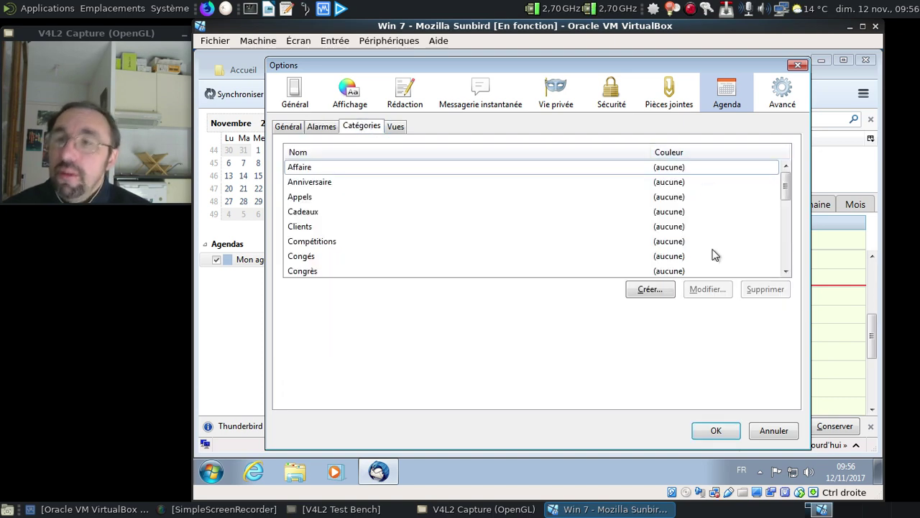
{"action": "scroll", "coordinate": [522, 167], "scroll_direction": "down", "scroll_amount": 3}
{"action": "left_click", "coordinate": [395, 128]}
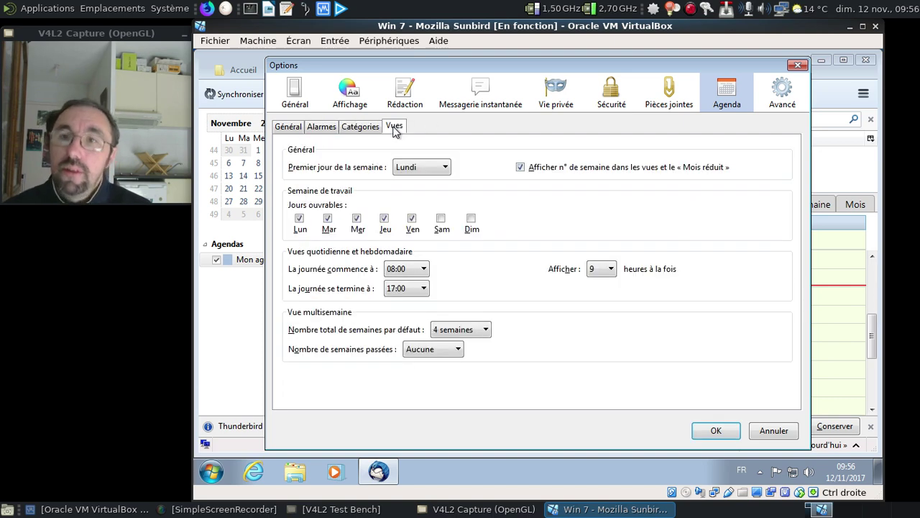
{"action": "left_click", "coordinate": [761, 432]}
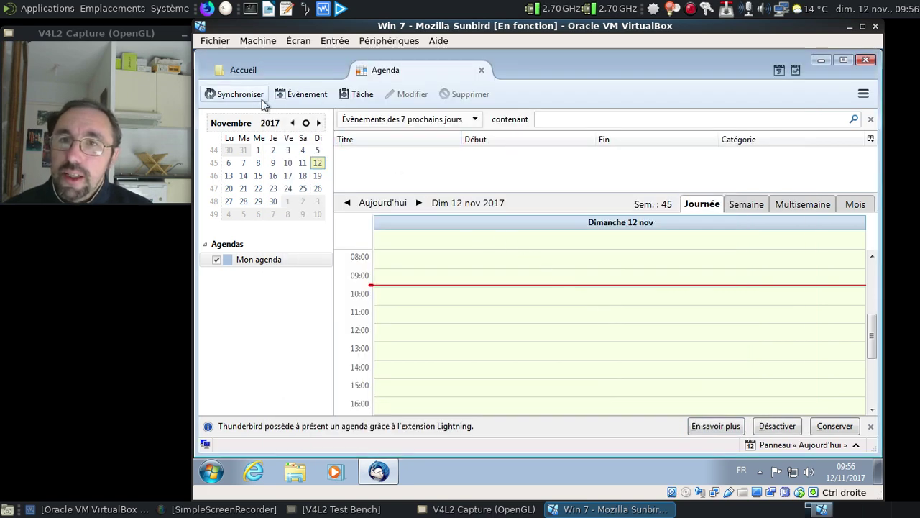
Examine the remote formats offered for a new network calendar (Sur le réseau), and dismiss the wizard
{"action": "right_click", "coordinate": [275, 283]}
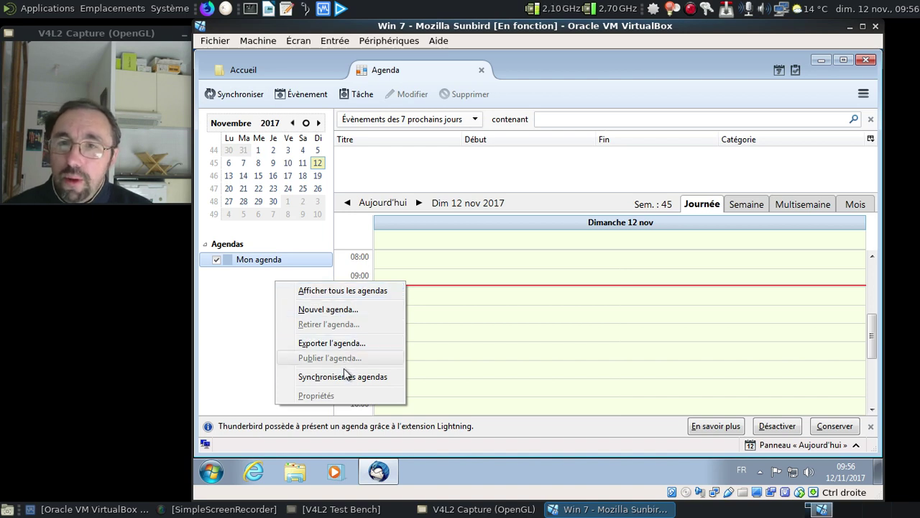
{"action": "left_click", "coordinate": [342, 309]}
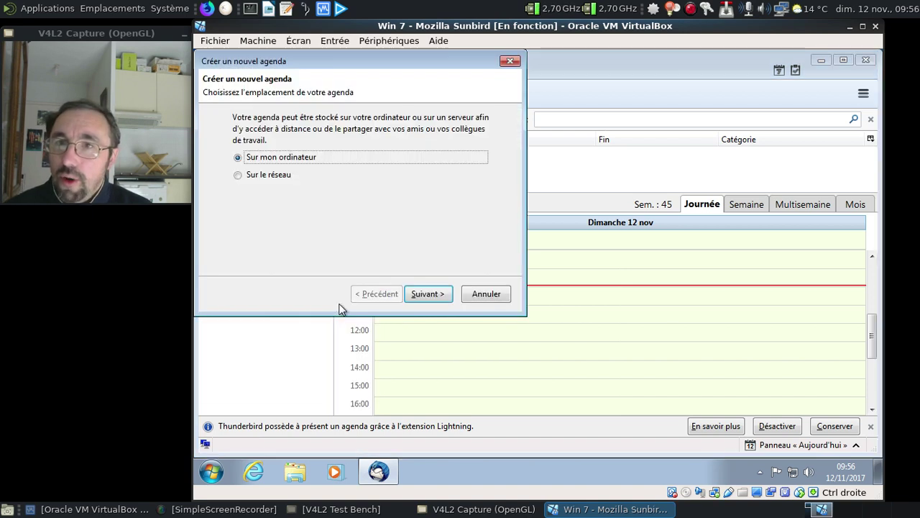
{"action": "left_click", "coordinate": [289, 174]}
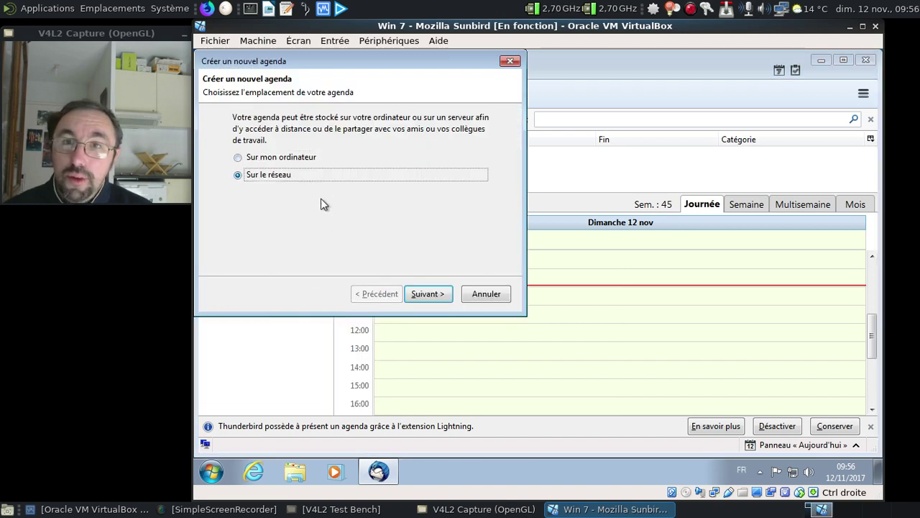
{"action": "left_click", "coordinate": [443, 293]}
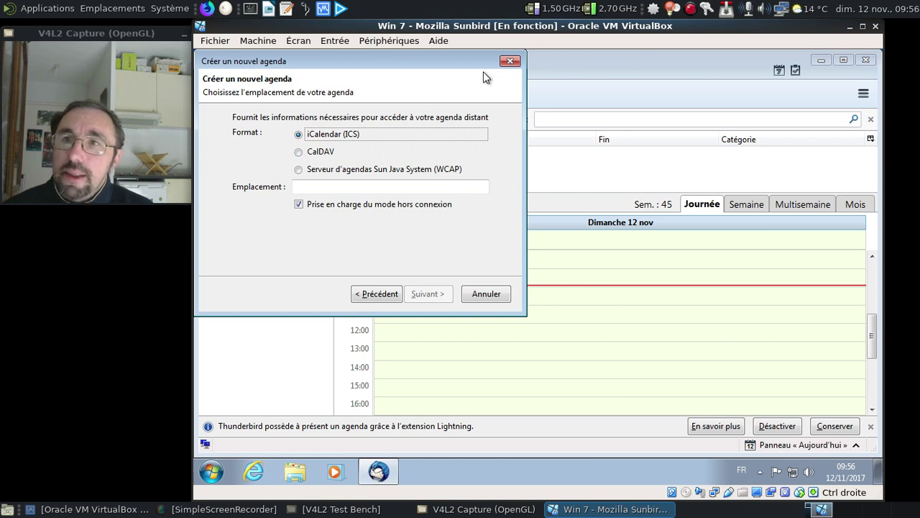
{"action": "left_click", "coordinate": [510, 60]}
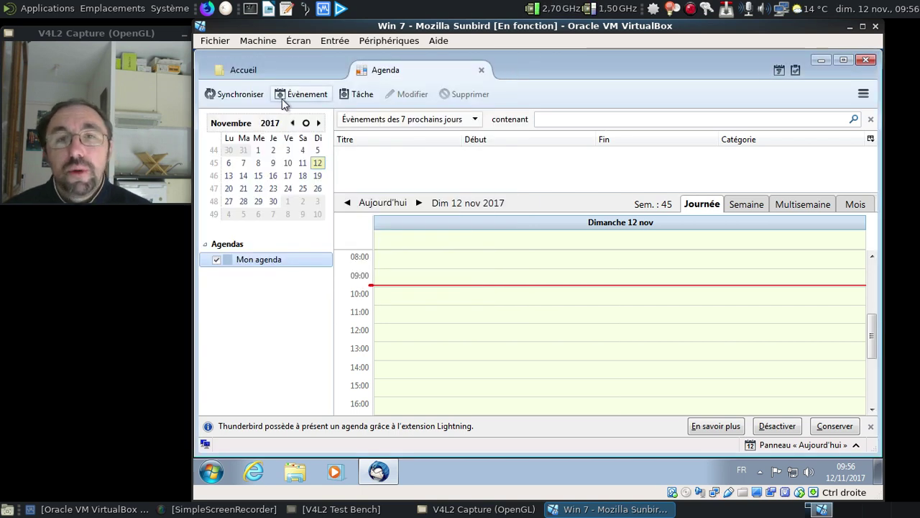
Close the Agenda view and the Lightning notice, and show the installed extensions in the add-ons manager
{"action": "left_click", "coordinate": [482, 71]}
{"action": "left_click", "coordinate": [870, 426]}
{"action": "left_click", "coordinate": [749, 94]}
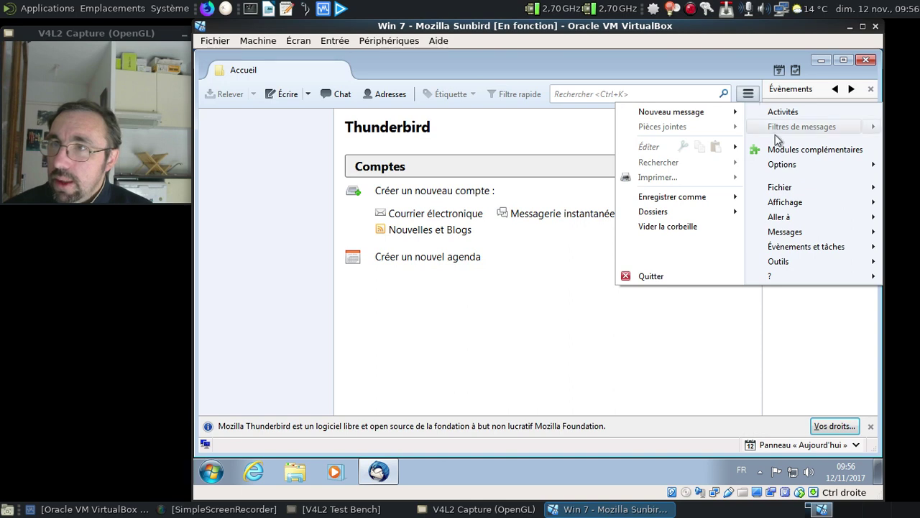
{"action": "left_click", "coordinate": [785, 149]}
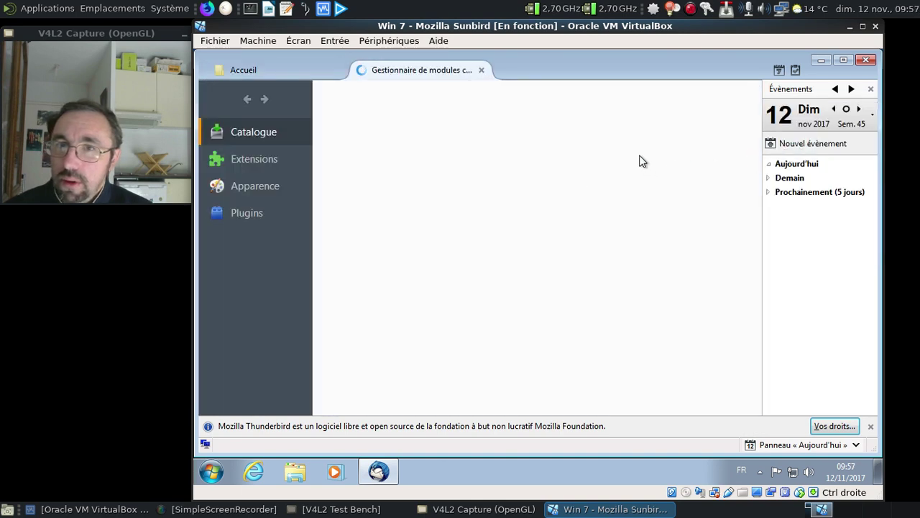
{"action": "left_click", "coordinate": [278, 159]}
Search the add-ons catalogue for "lightning" and look through the available modules
{"action": "left_click", "coordinate": [596, 102]}
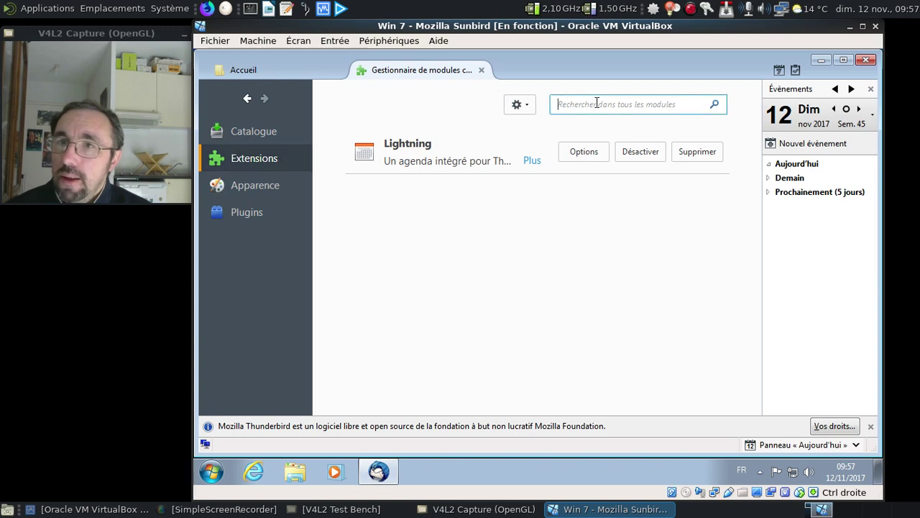
{"action": "type", "text": "ligh"}
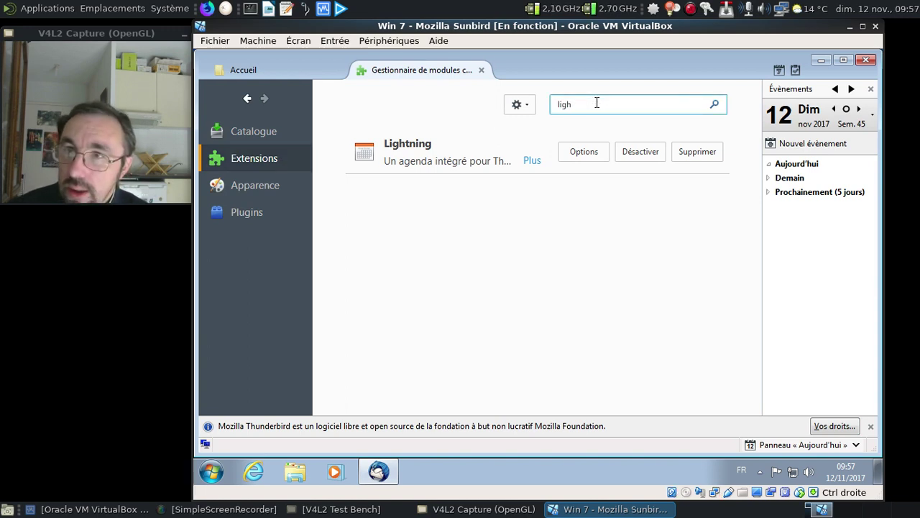
{"action": "type", "text": "igtnio"}
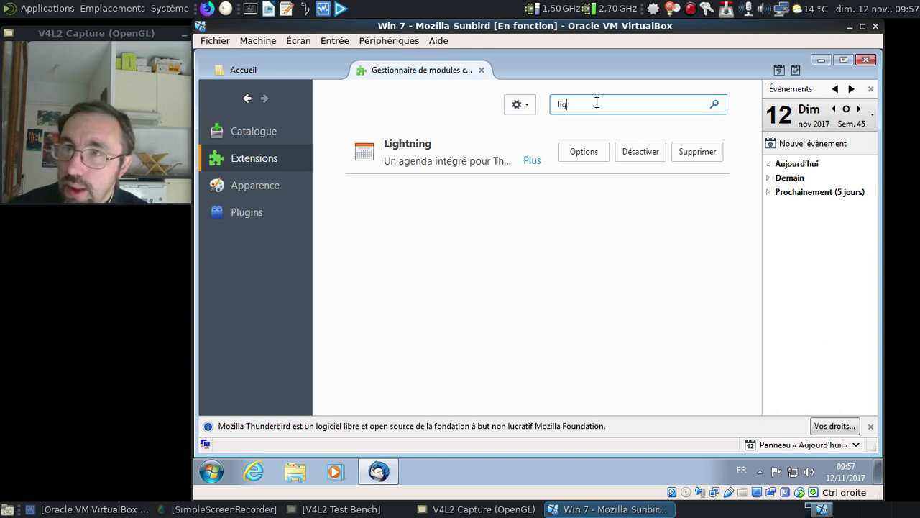
{"action": "key", "text": "BackSpace"}
{"action": "key", "text": "BackSpace"}
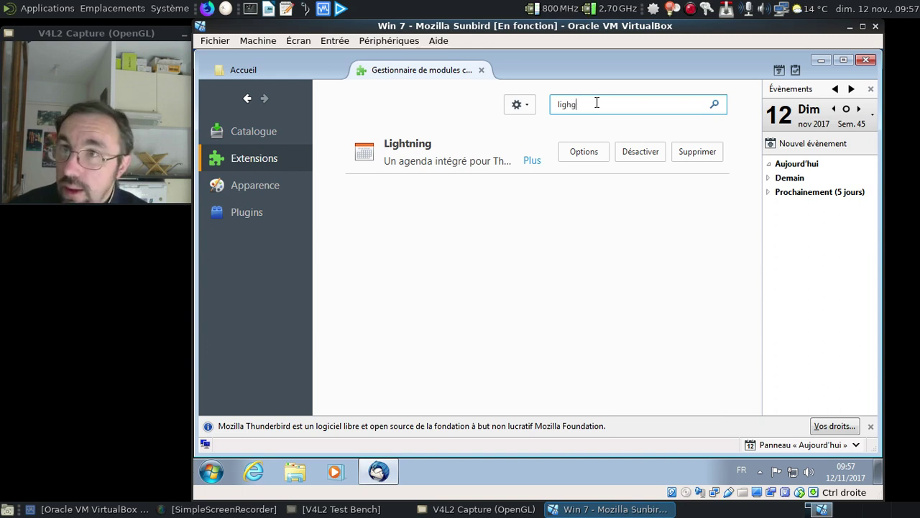
{"action": "type", "text": "ning"}
{"action": "key", "text": "Return"}
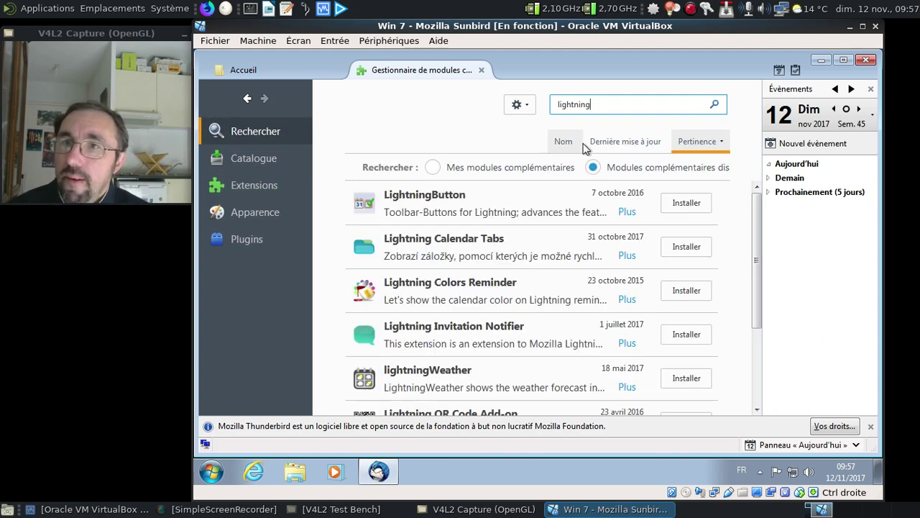
{"action": "scroll", "coordinate": [611, 260], "scroll_direction": "down", "scroll_amount": 3}
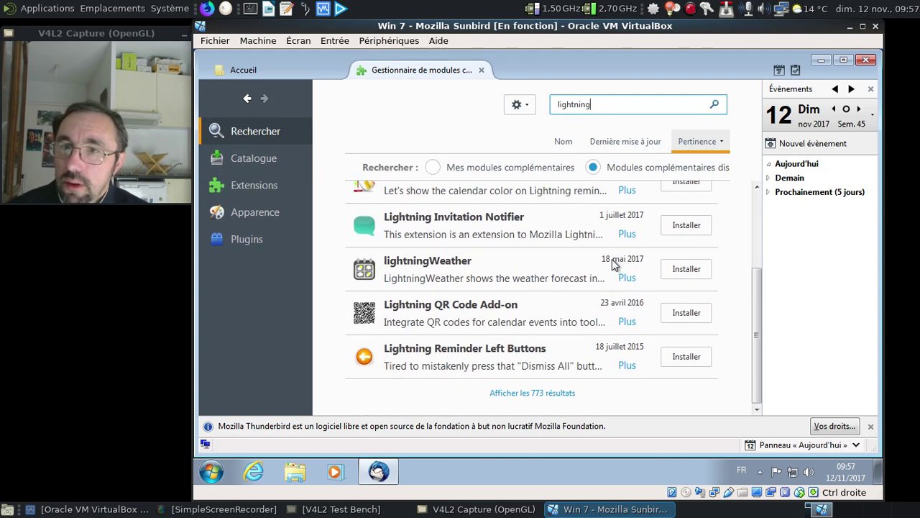
{"action": "scroll", "coordinate": [611, 259], "scroll_direction": "up", "scroll_amount": 3}
Sort the search results by name, limit them to the installed modules, and show the full details of Lightning
{"action": "left_click", "coordinate": [564, 142]}
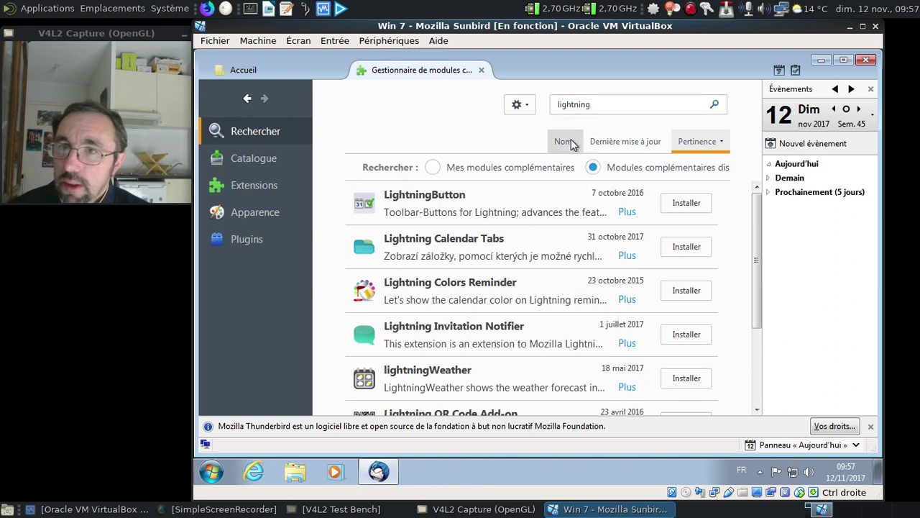
{"action": "left_click", "coordinate": [453, 164]}
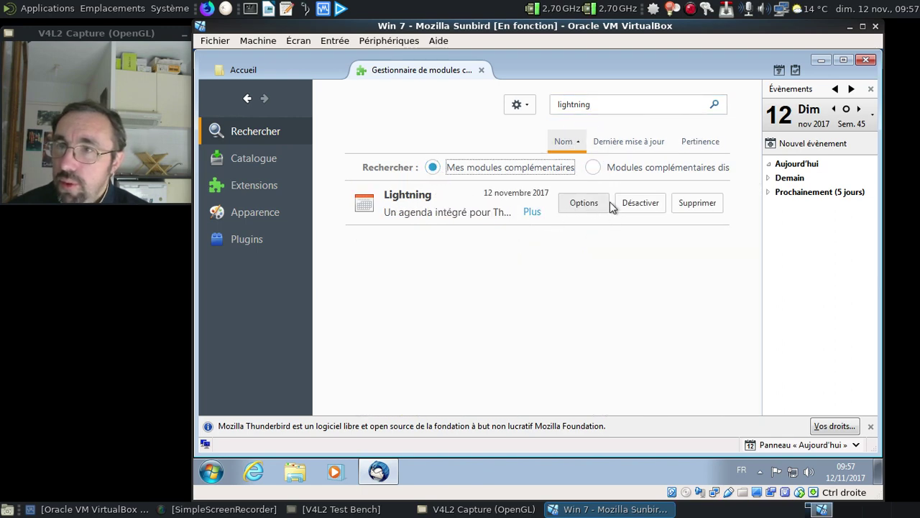
{"action": "left_click", "coordinate": [536, 211]}
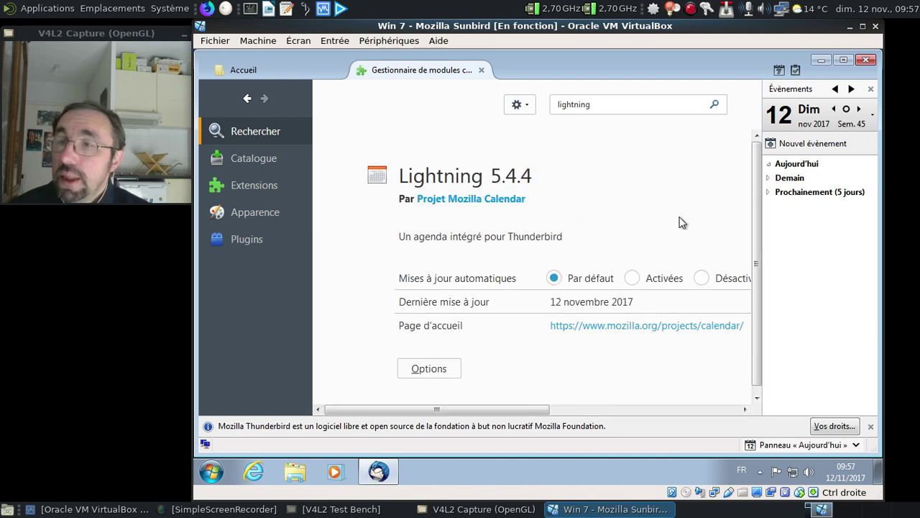
{"action": "scroll", "coordinate": [680, 222], "scroll_direction": "down", "scroll_amount": 1}
Search the available add-ons for "agenda", install Provider for Google Calendar, and restart Thunderbird, dismissing its welcome window
{"action": "left_click", "coordinate": [607, 104]}
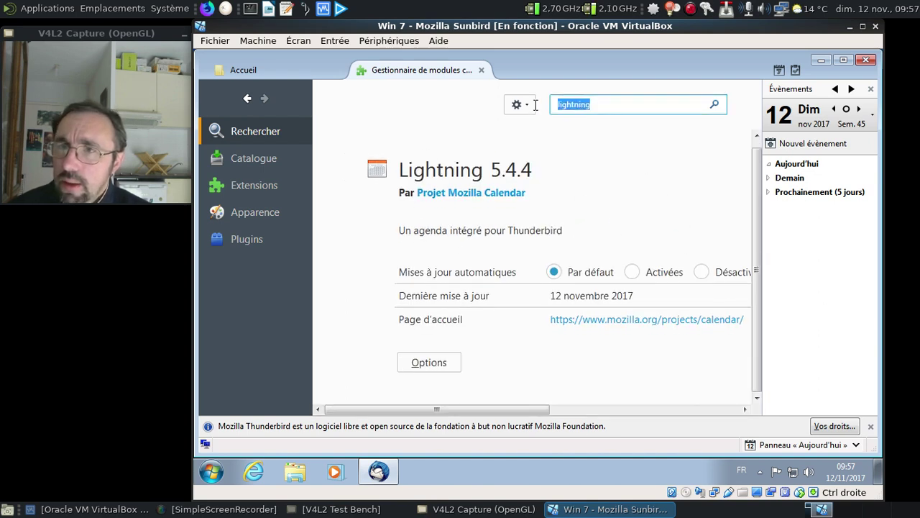
{"action": "type", "text": "ag"}
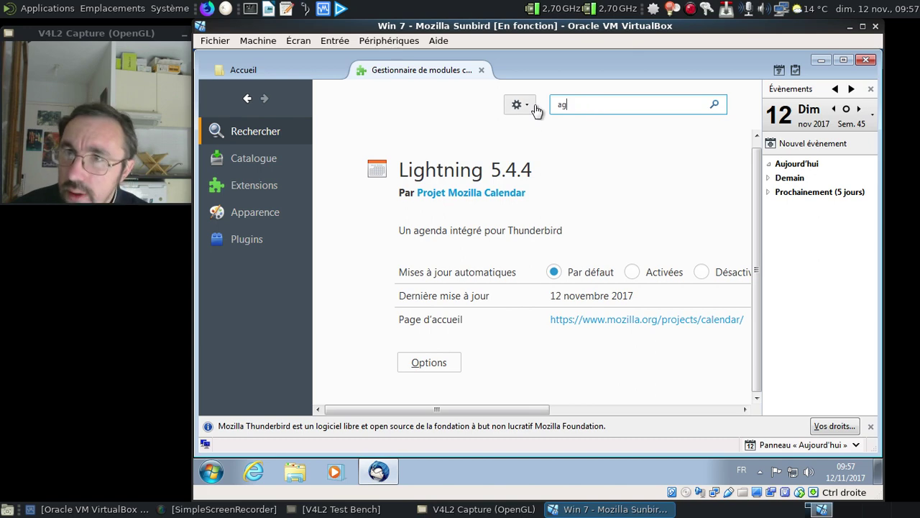
{"action": "type", "text": "enda"}
{"action": "key", "text": "Return"}
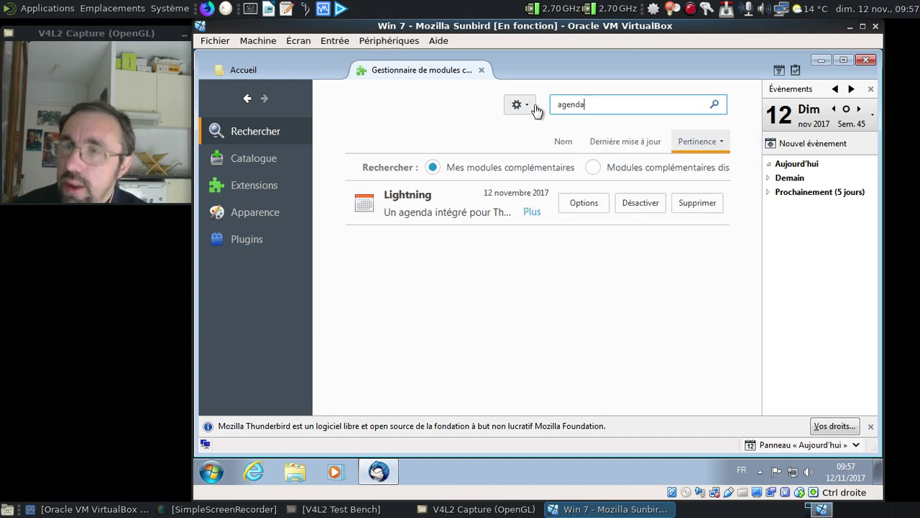
{"action": "left_click", "coordinate": [595, 168]}
{"action": "left_click", "coordinate": [704, 202]}
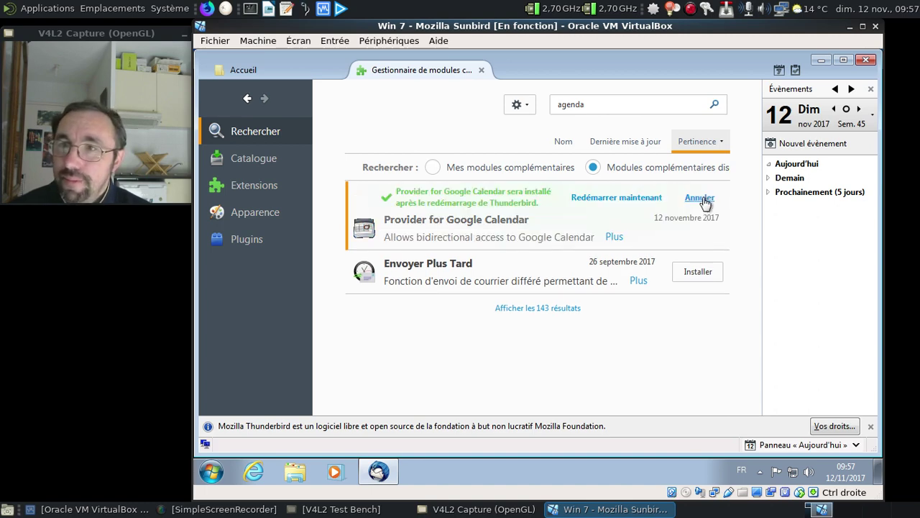
{"action": "left_click", "coordinate": [640, 198]}
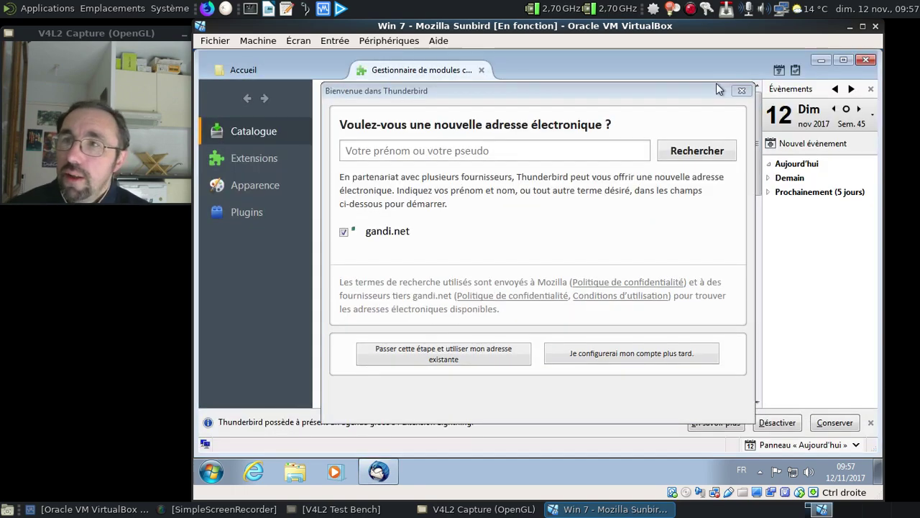
{"action": "left_click", "coordinate": [742, 92]}
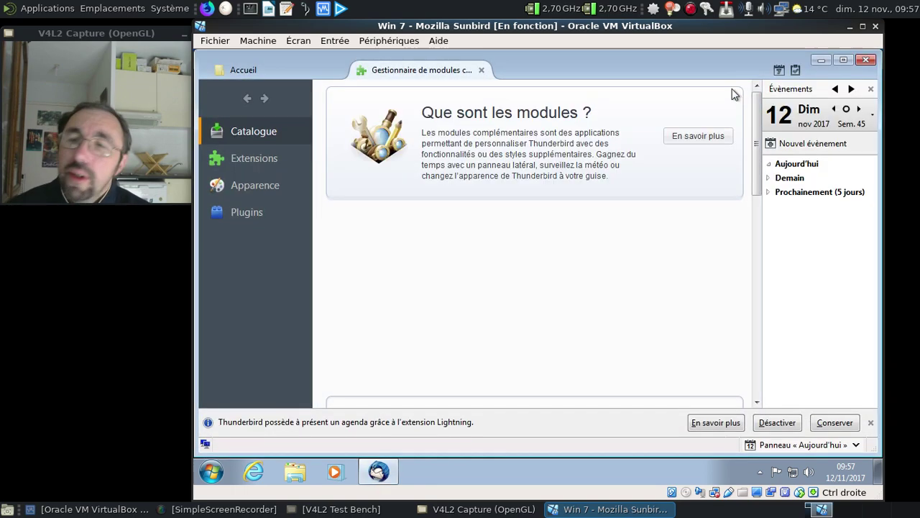
Examine the formats offered for a new network calendar (Sur le réseau) from the Agenda view, then dismiss the wizard and close Thunderbird
{"action": "left_click", "coordinate": [779, 73]}
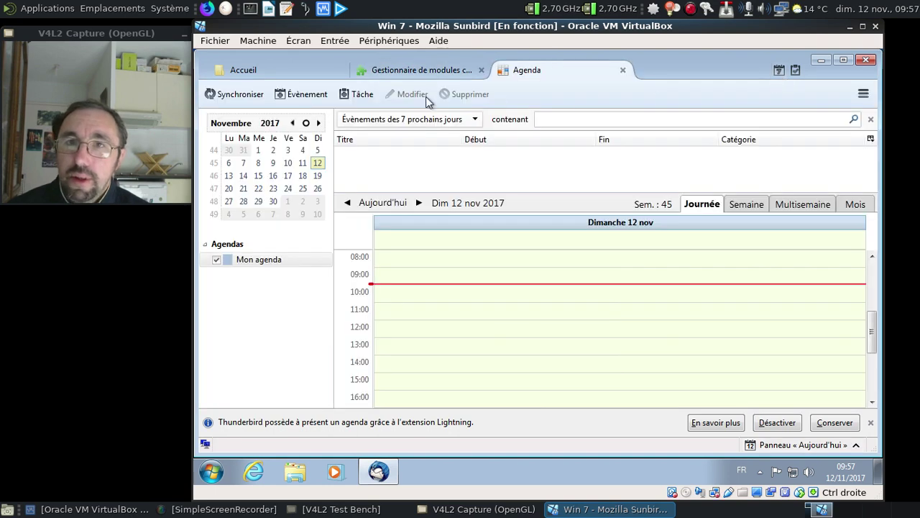
{"action": "right_click", "coordinate": [282, 287]}
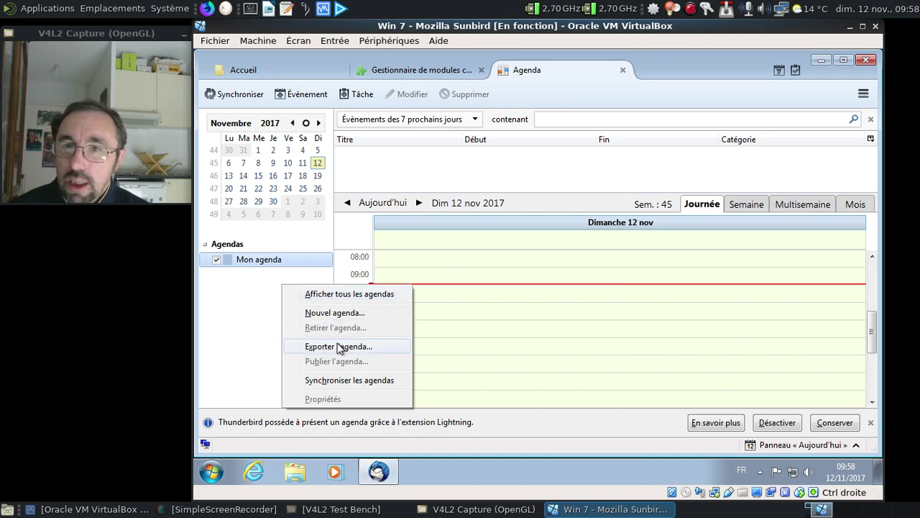
{"action": "left_click", "coordinate": [351, 320]}
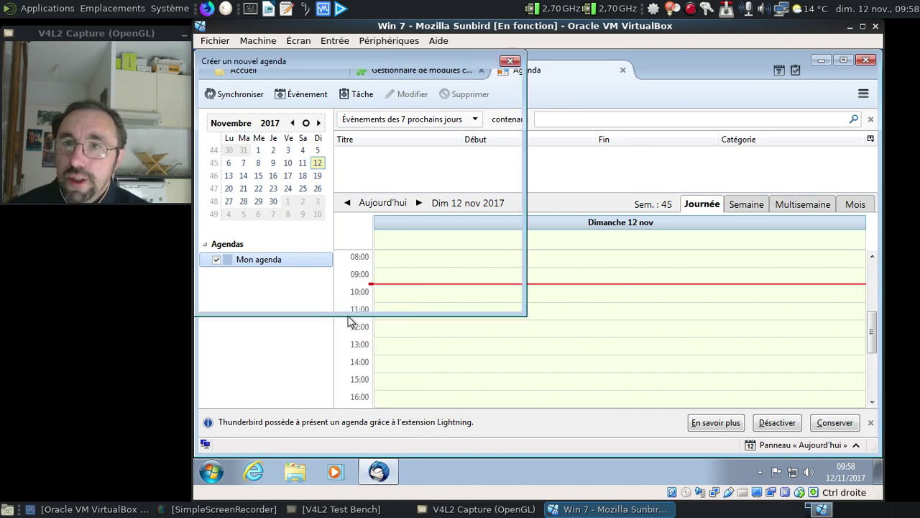
{"action": "left_click", "coordinate": [277, 180]}
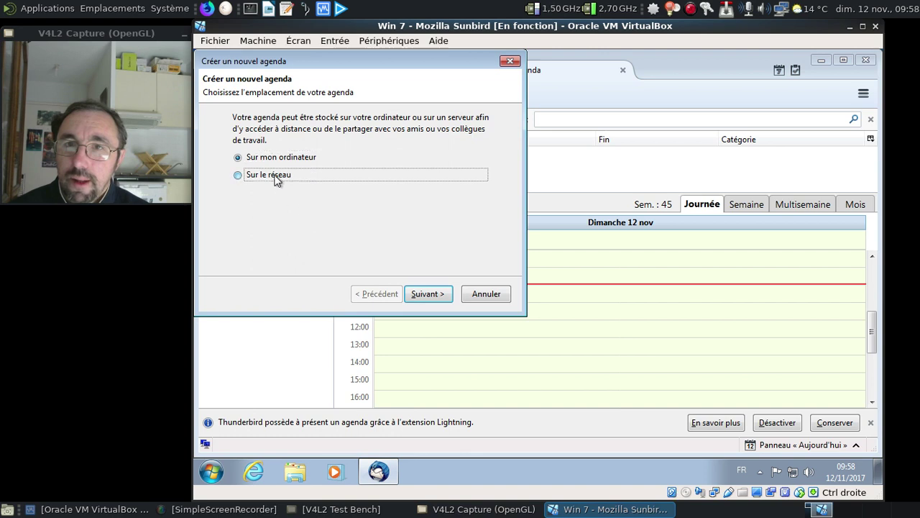
{"action": "left_click", "coordinate": [427, 293]}
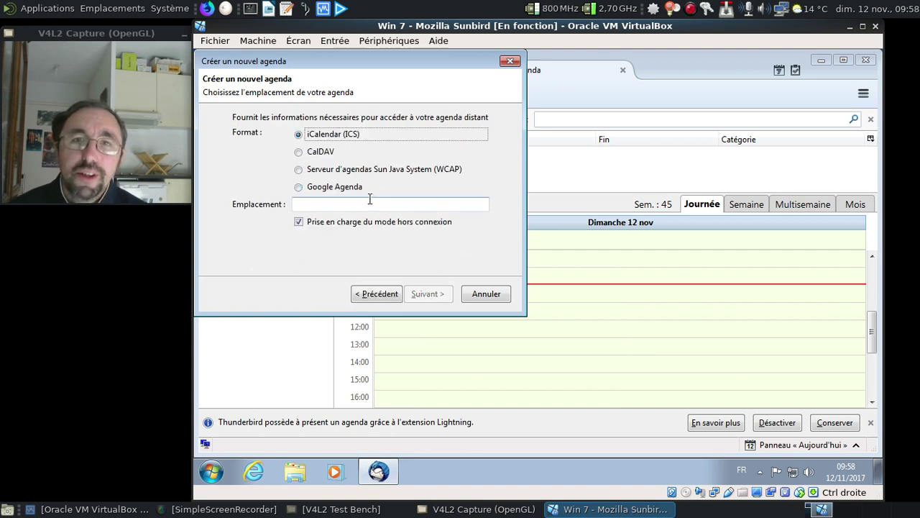
{"action": "left_click", "coordinate": [511, 61]}
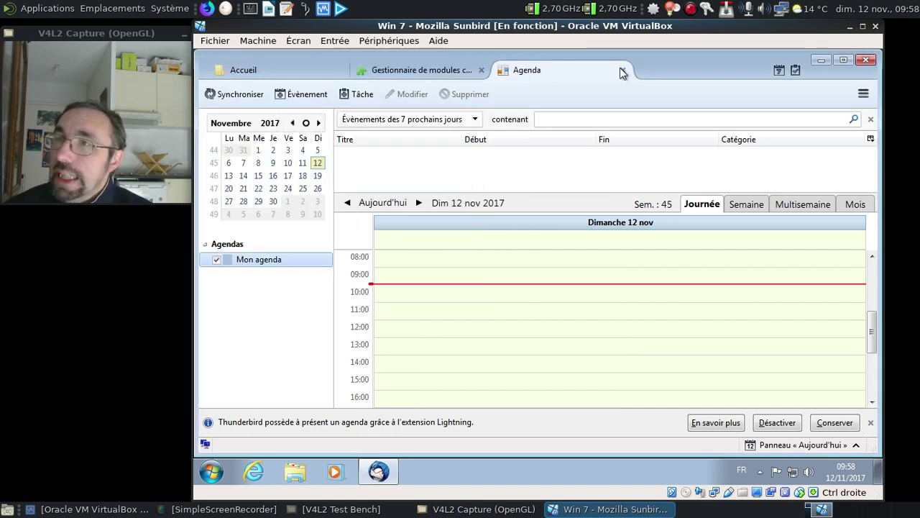
{"action": "left_click", "coordinate": [870, 60]}
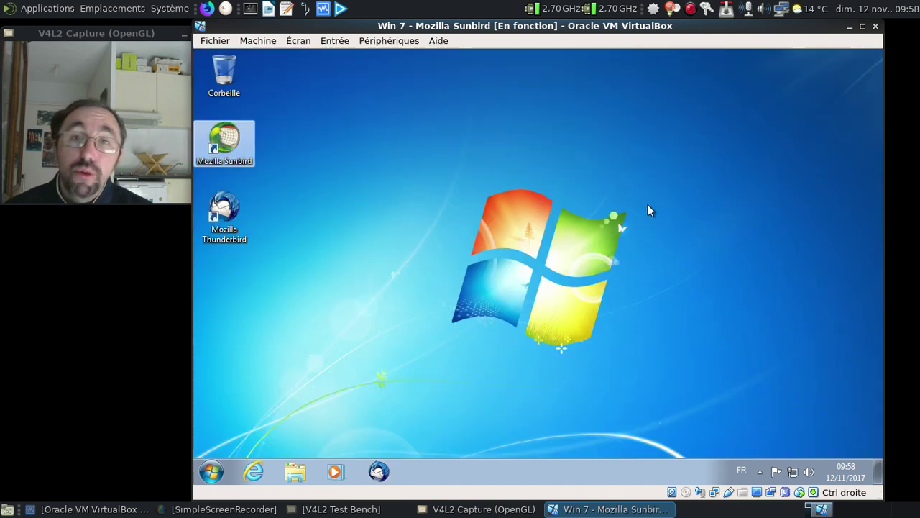